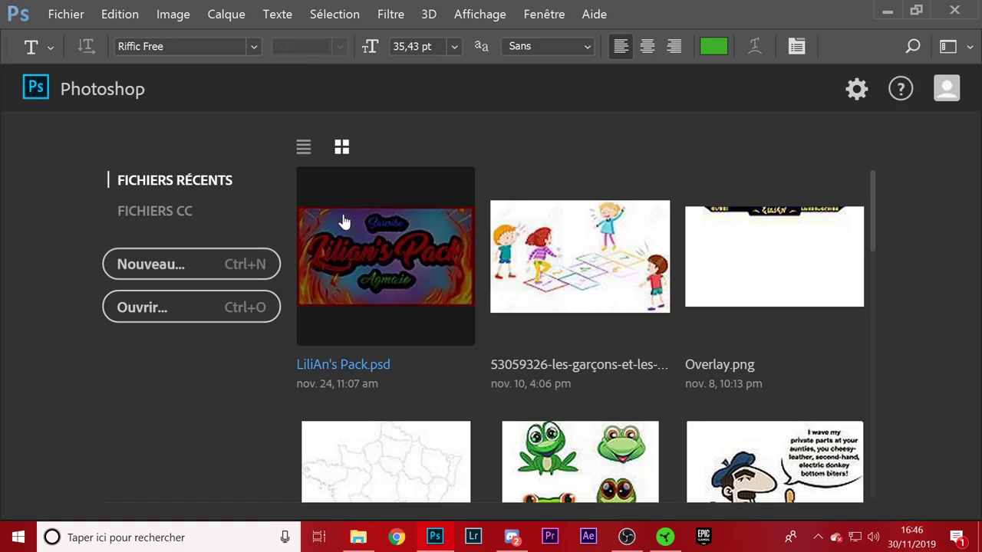
Step: Create a new 512 x 512 pixel document at 100 pixels/cm, in RGB colour with a transparent background
{"action": "left_click", "coordinate": [232, 261]}
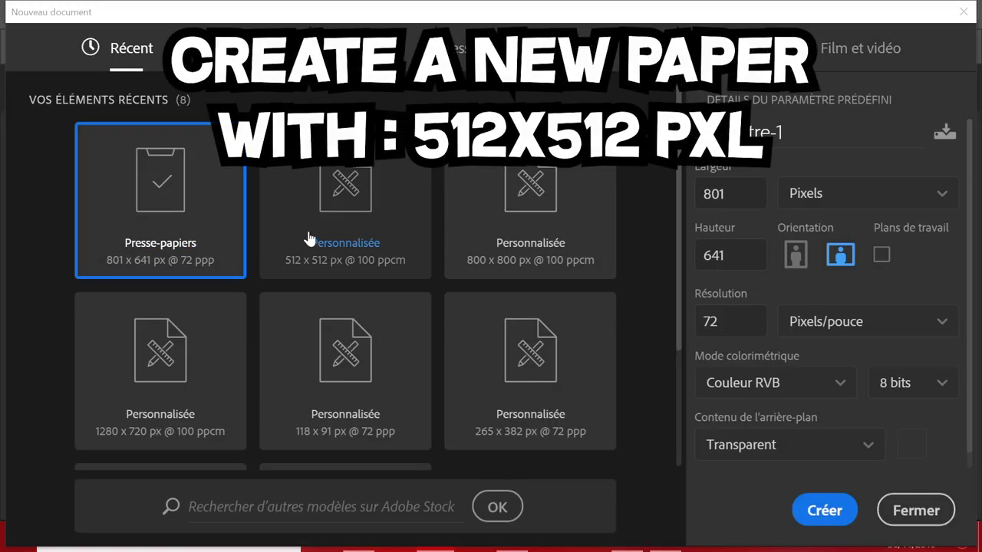
{"action": "left_click", "coordinate": [318, 234]}
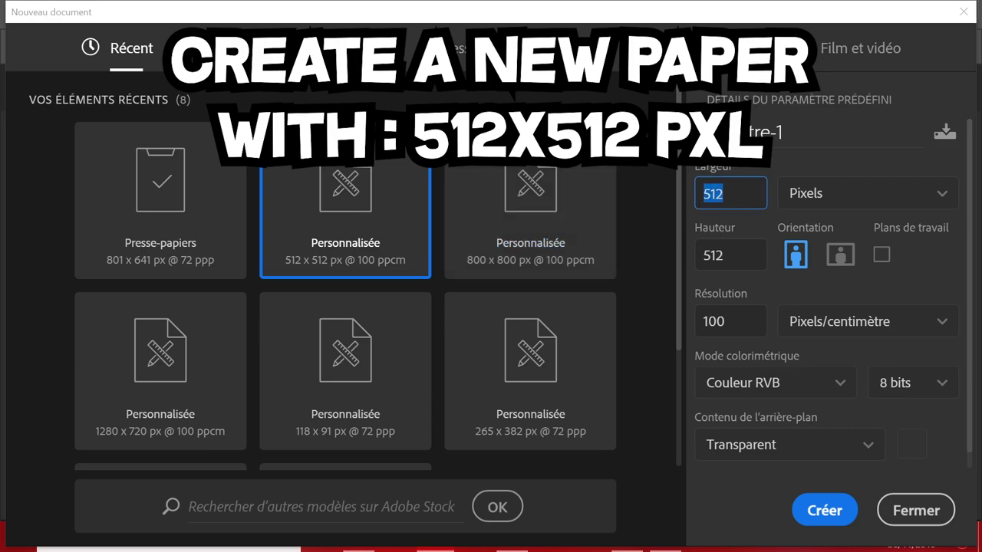
{"action": "type", "text": "512"}
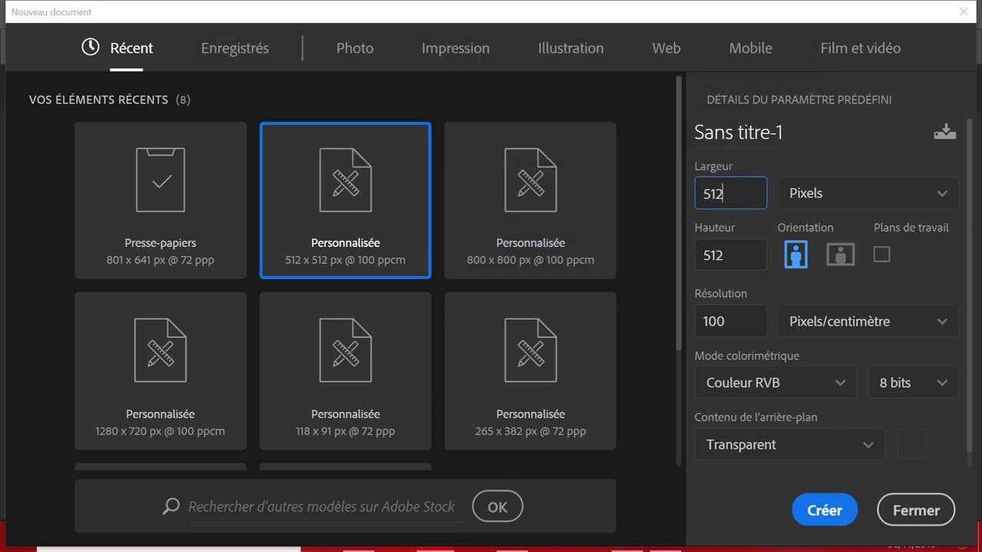
{"action": "key", "text": "Tab"}
{"action": "type", "text": "512"}
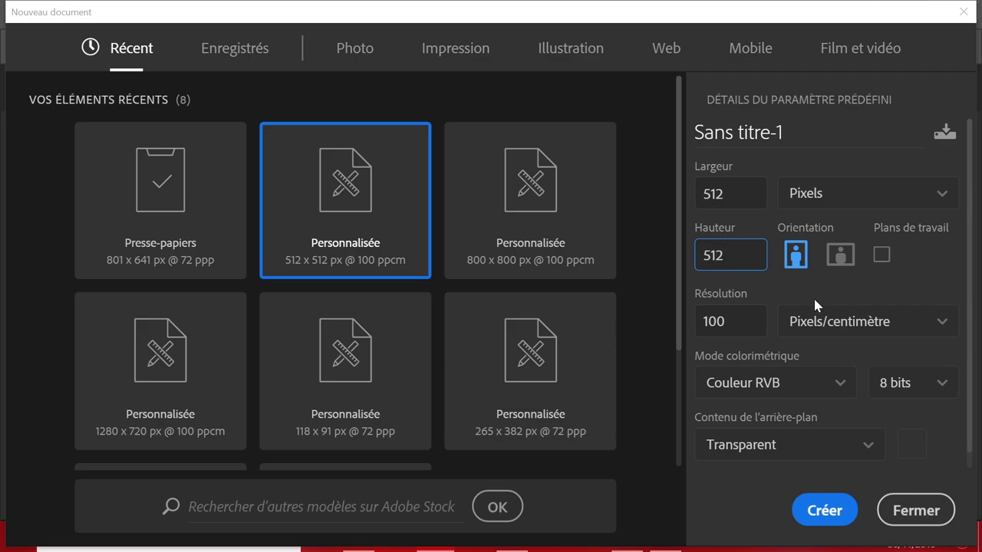
{"action": "key", "text": "Tab"}
{"action": "type", "text": "10"}
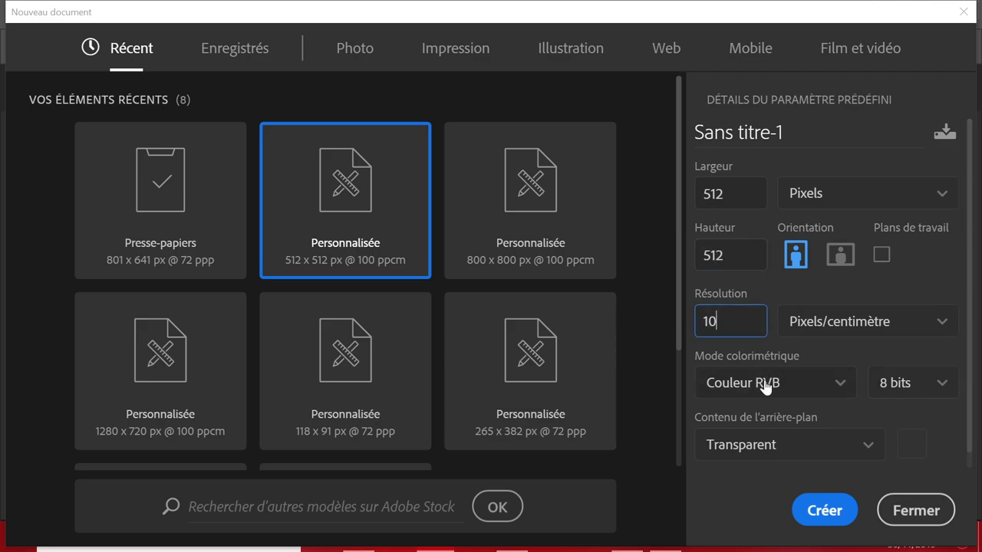
{"action": "left_click", "coordinate": [825, 511]}
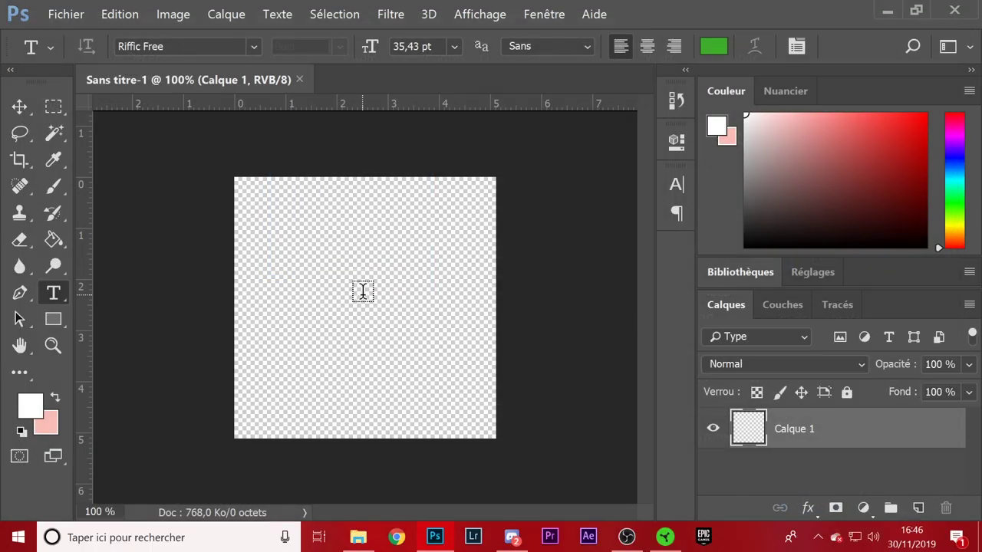
Step: Switch to File Explorer, open the 3)AUTRES folder, and preview Logo.png before closing the preview
{"action": "left_click", "coordinate": [358, 537]}
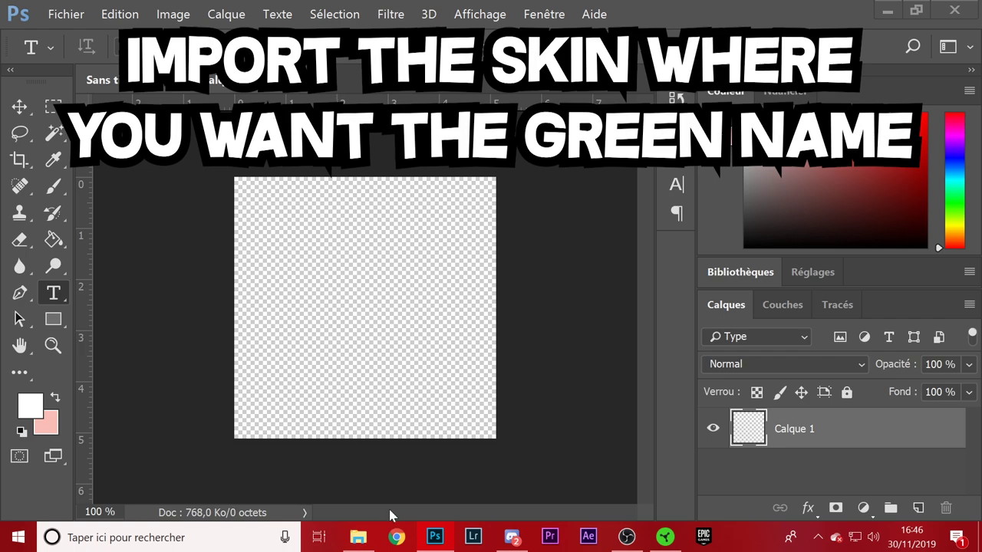
{"action": "left_click", "coordinate": [358, 537]}
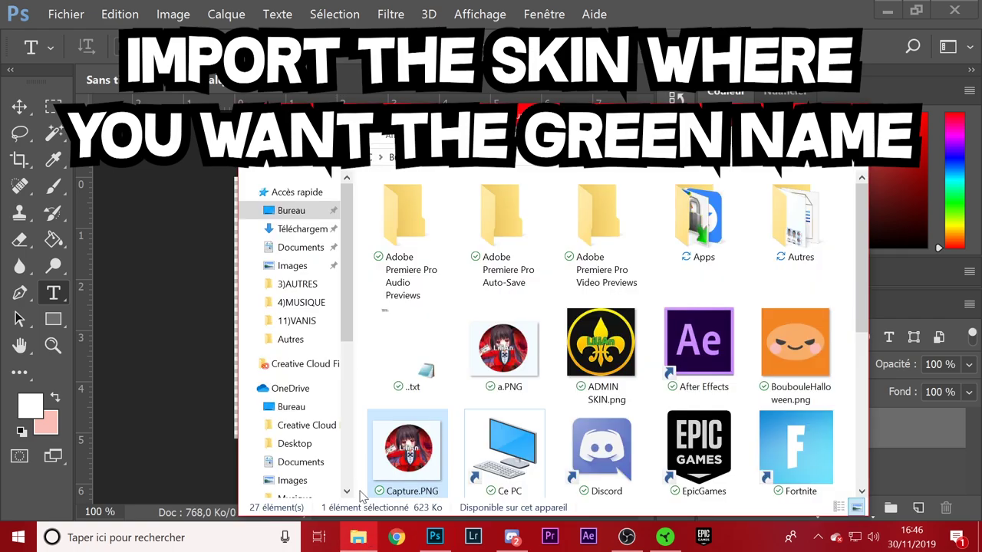
{"action": "left_click", "coordinate": [334, 284]}
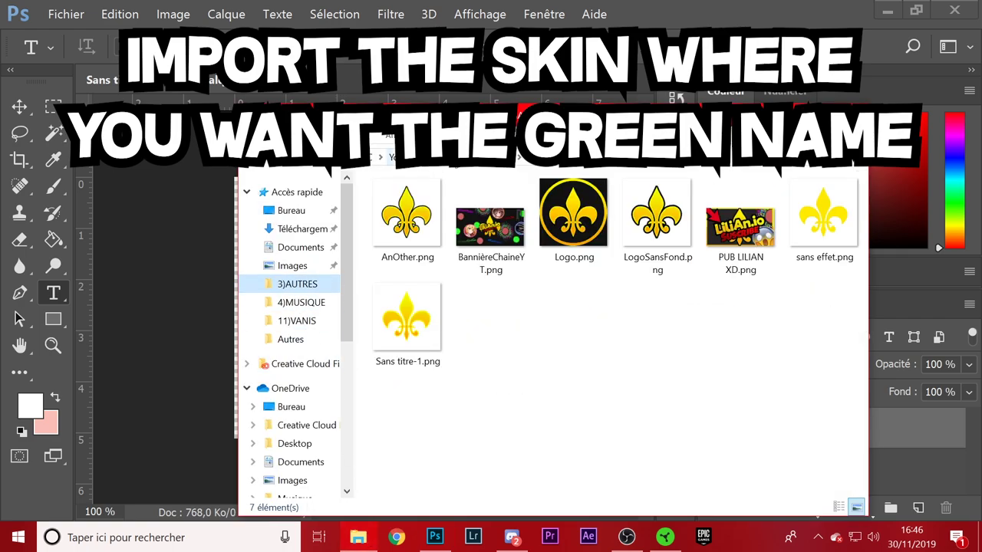
{"action": "left_click", "coordinate": [483, 158]}
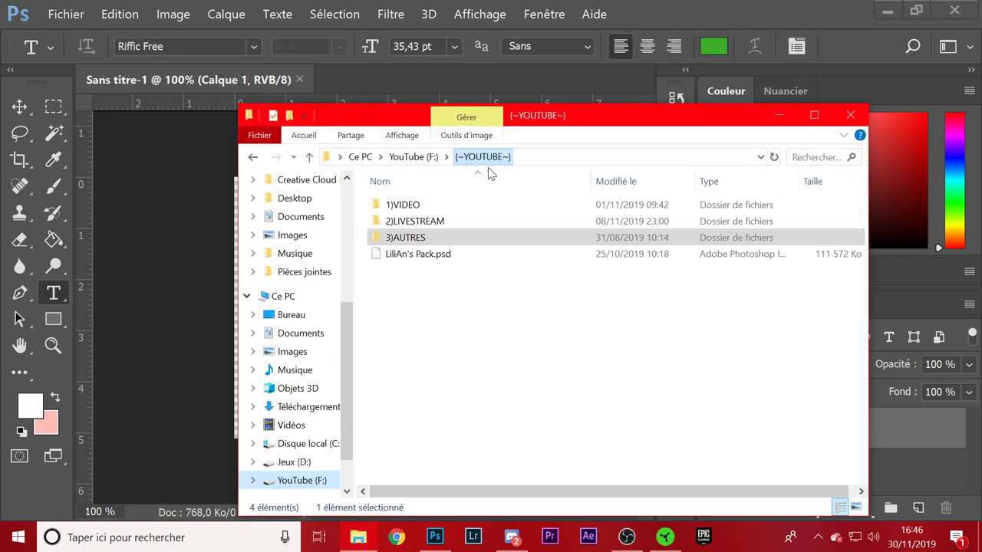
{"action": "double_click", "coordinate": [430, 239]}
{"action": "left_click", "coordinate": [581, 249]}
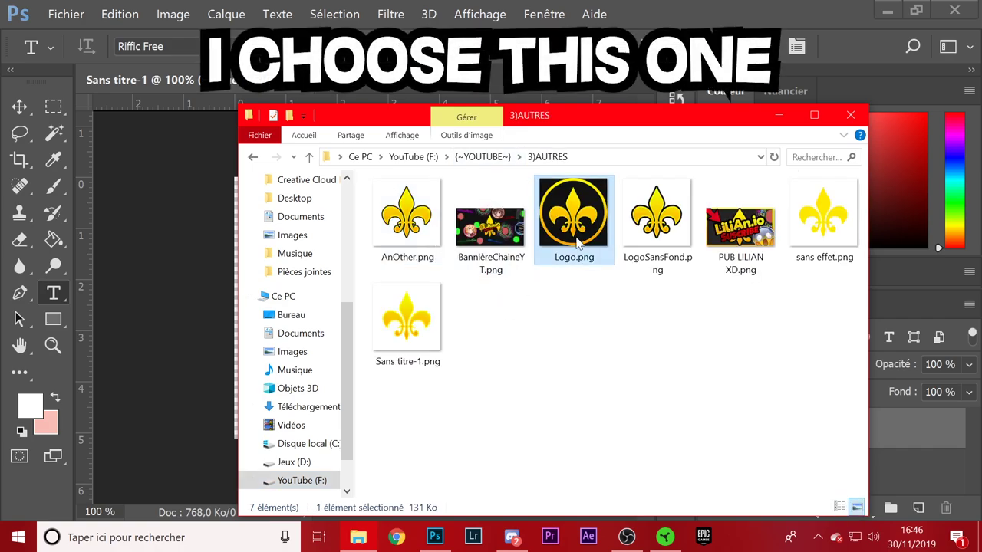
{"action": "double_click", "coordinate": [576, 242]}
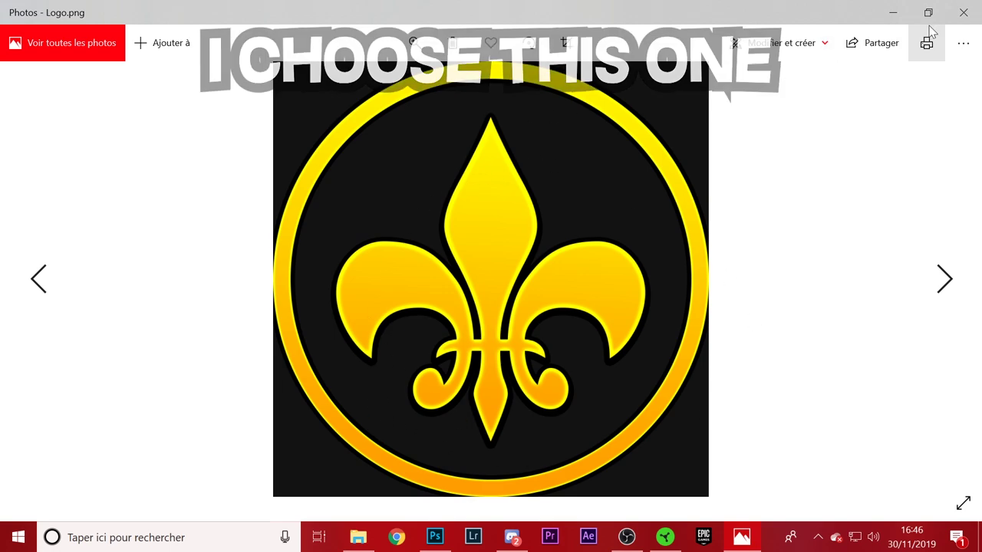
{"action": "key", "text": "alt+F4"}
Step: Place Logo.png from the open folder into the blank Photoshop document so that it fills the canvas
{"action": "left_click_drag", "start_coordinate": [613, 128], "coordinate": [895, 213]}
{"action": "left_click_drag", "start_coordinate": [859, 306], "coordinate": [377, 291]}
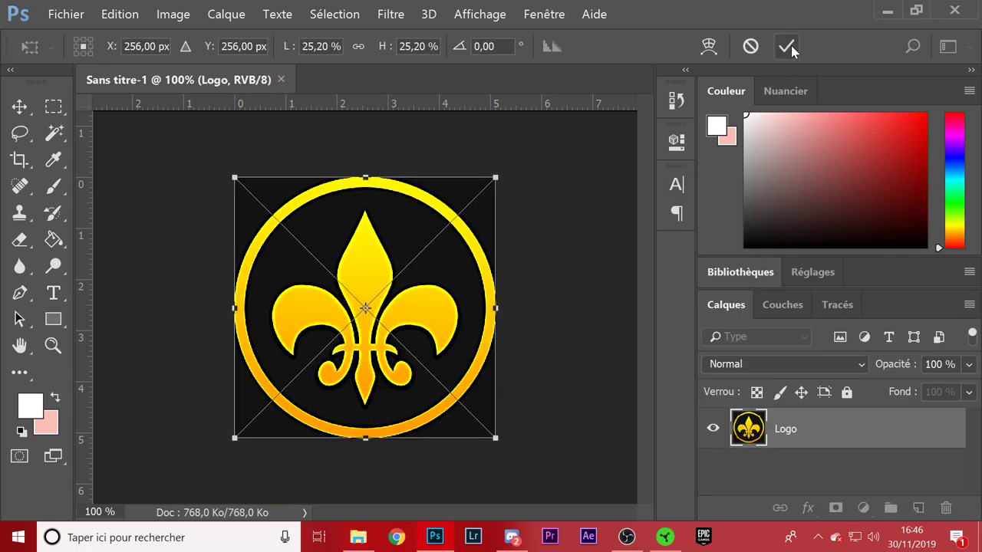
{"action": "key", "text": "t"}
{"action": "left_click", "coordinate": [786, 46]}
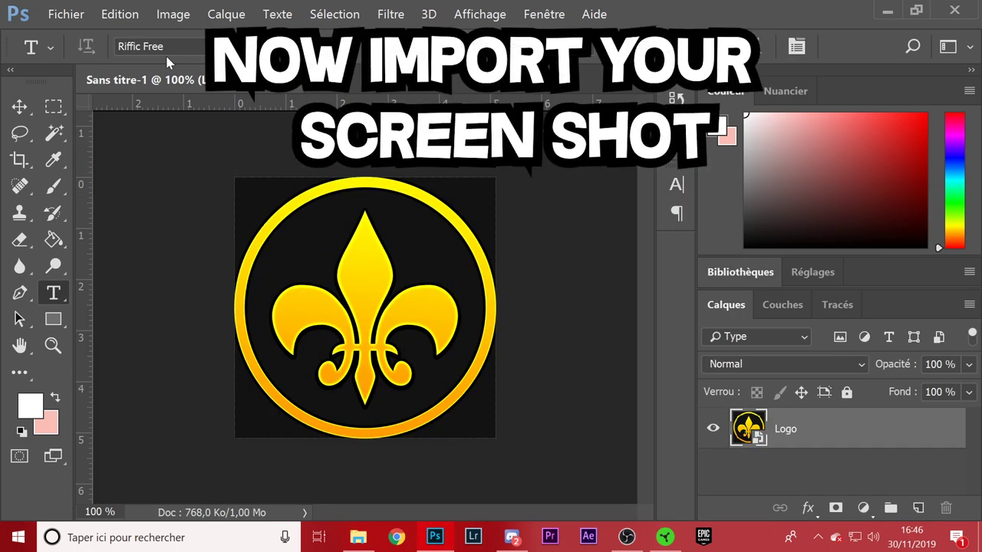
Step: Embed the screenshot a.PNG from the Bureau folder above the Logo layer at its default placement size
{"action": "left_click", "coordinate": [65, 14]}
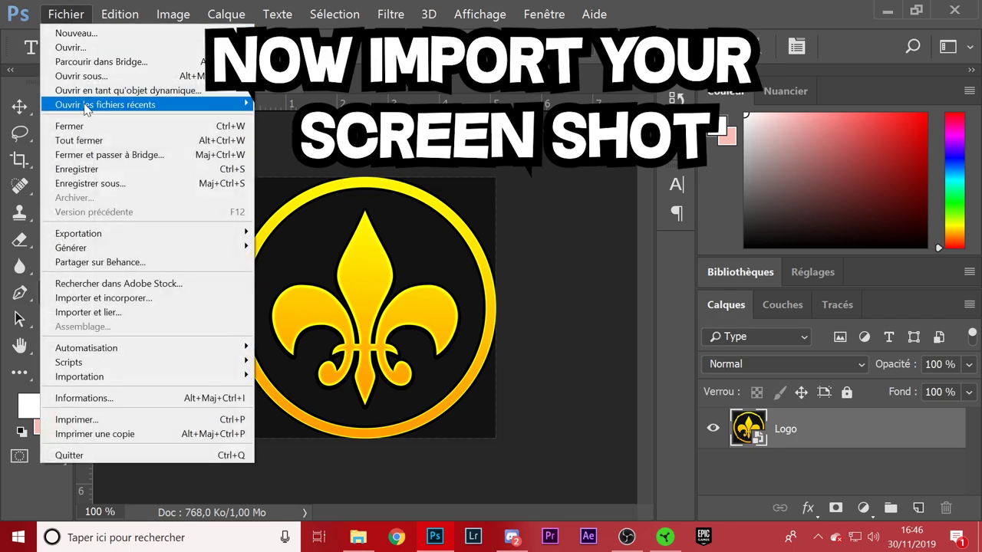
{"action": "left_click", "coordinate": [107, 297]}
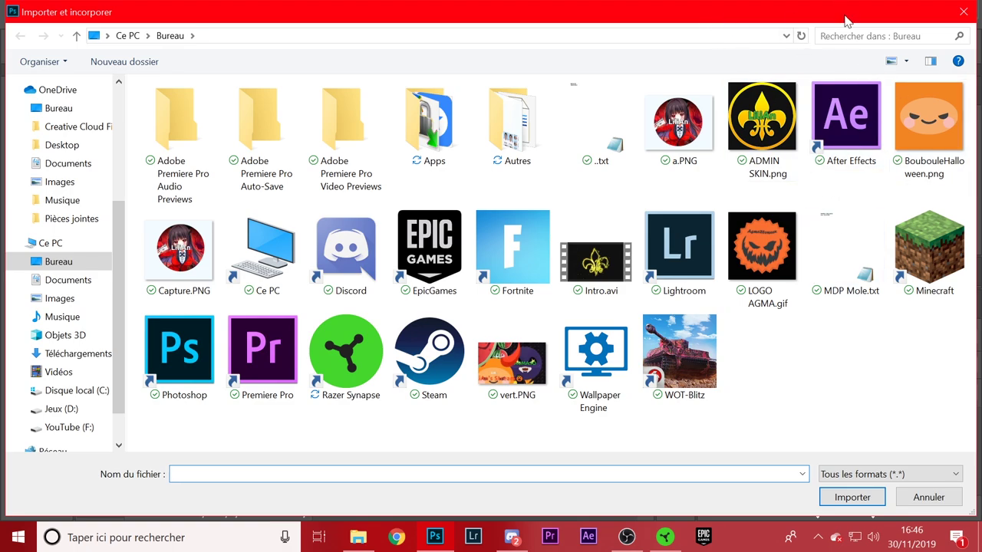
{"action": "double_click", "coordinate": [678, 121]}
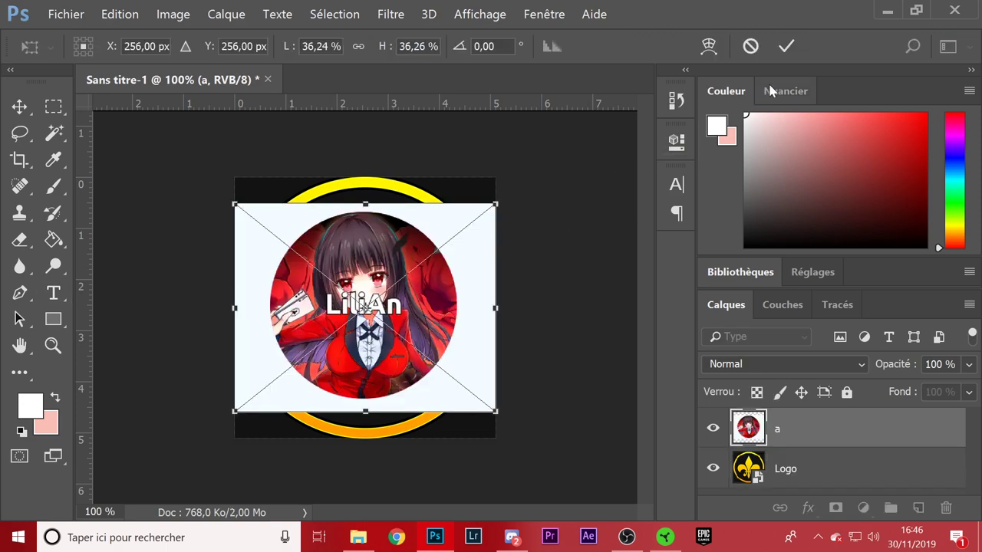
{"action": "left_click", "coordinate": [786, 46]}
Step: Select the pale background around the circular picture on layer a using the Magic Wand with a tolerance of 50
{"action": "scroll", "coordinate": [174, 180], "scroll_direction": "up", "scroll_amount": 5}
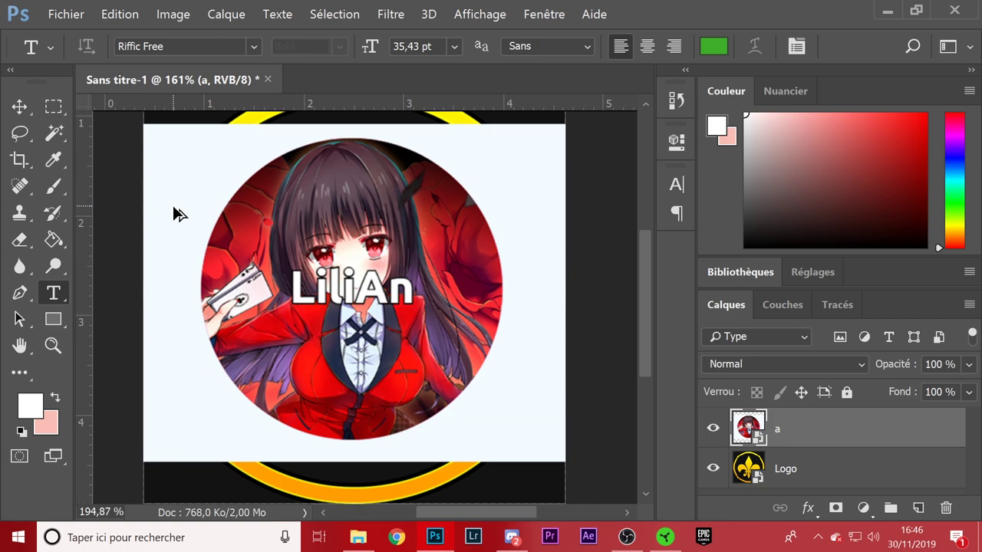
{"action": "scroll", "coordinate": [176, 213], "scroll_direction": "up", "scroll_amount": 3}
{"action": "left_click", "coordinate": [54, 135]}
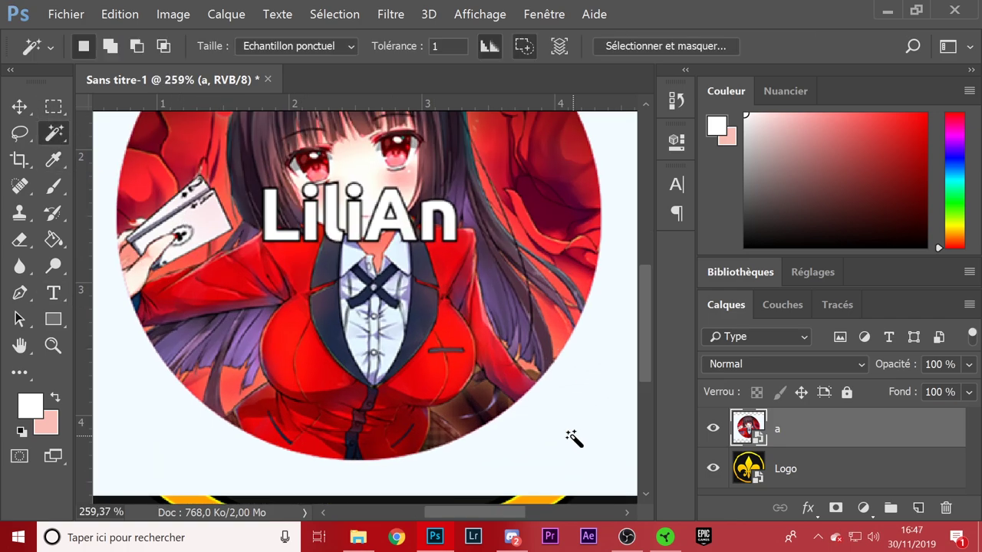
{"action": "scroll", "coordinate": [583, 443], "scroll_direction": "up", "scroll_amount": 3}
{"action": "scroll", "coordinate": [583, 445], "scroll_direction": "down", "scroll_amount": 2}
{"action": "scroll", "coordinate": [585, 435], "scroll_direction": "down", "scroll_amount": 3}
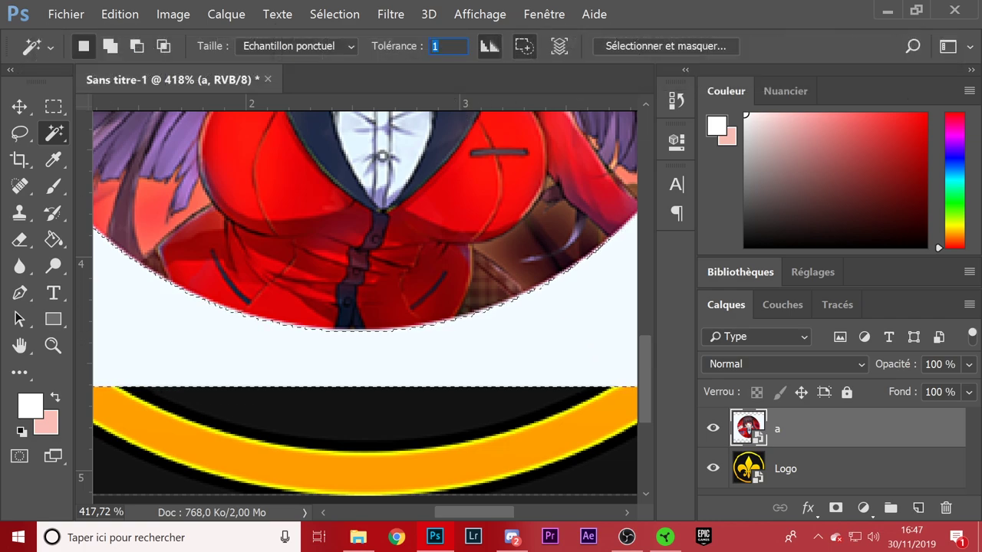
{"action": "type", "text": "50"}
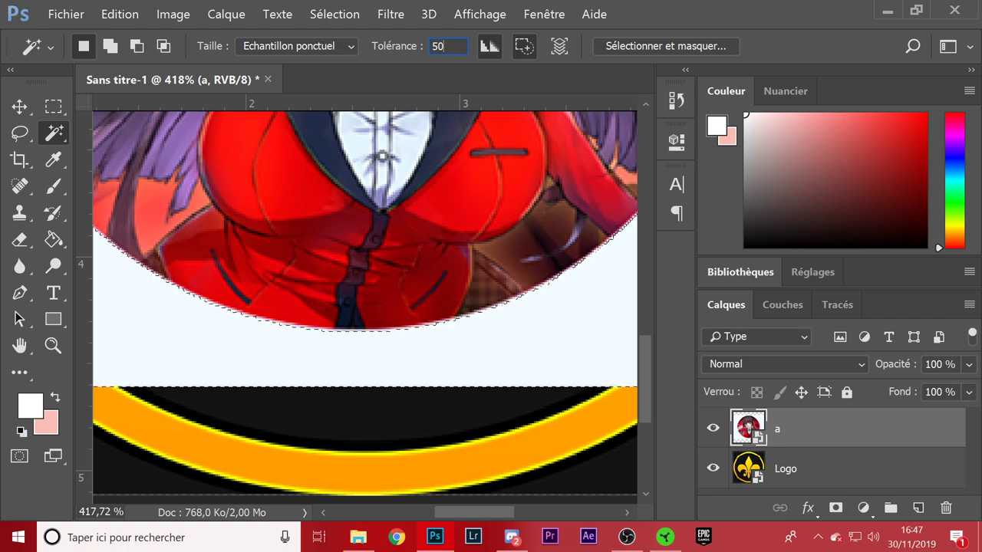
{"action": "left_click", "coordinate": [562, 322]}
{"action": "left_click", "coordinate": [562, 322]}
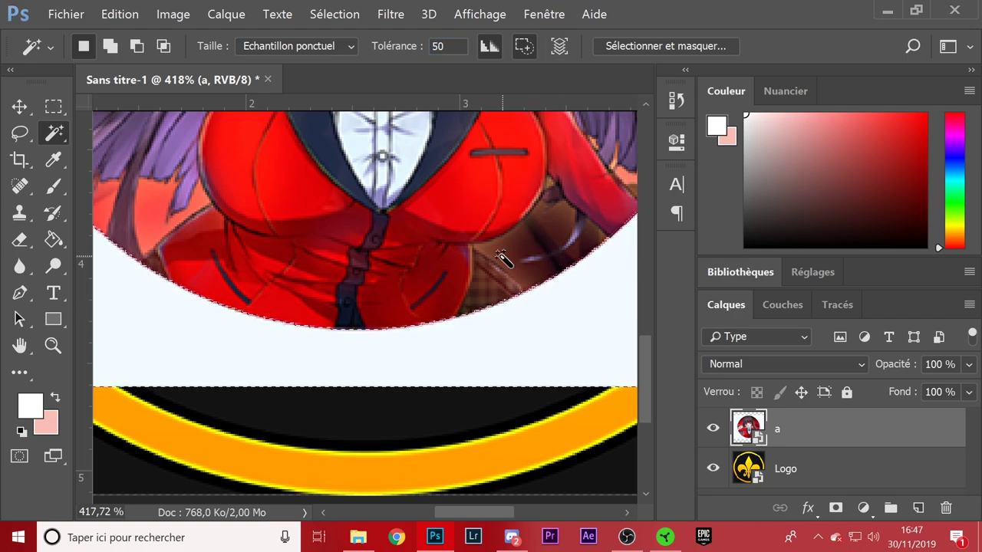
{"action": "scroll", "coordinate": [500, 254], "scroll_direction": "down", "scroll_amount": 5}
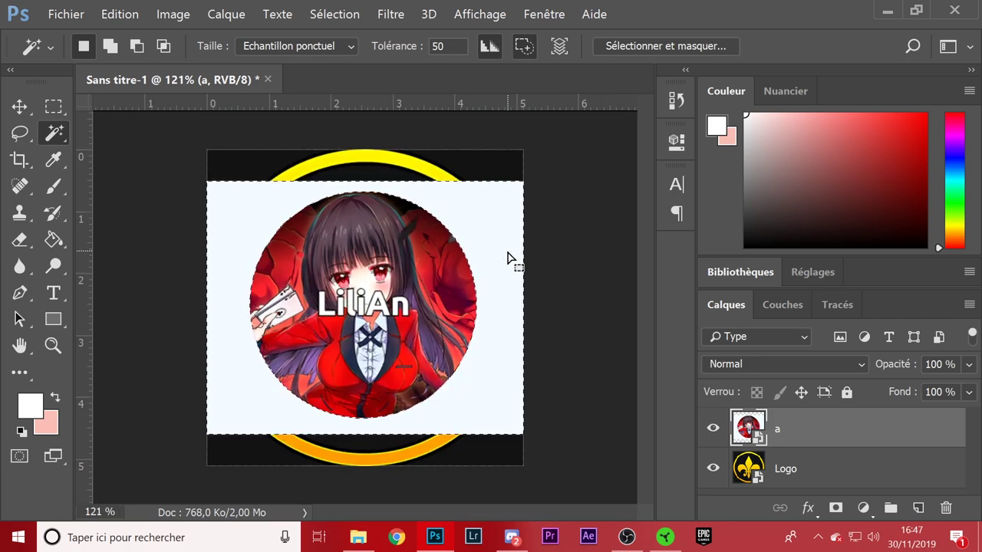
Step: Rasterize layer a, and delete and deselect the pale background area around its circular picture
{"action": "key", "text": "Delete"}
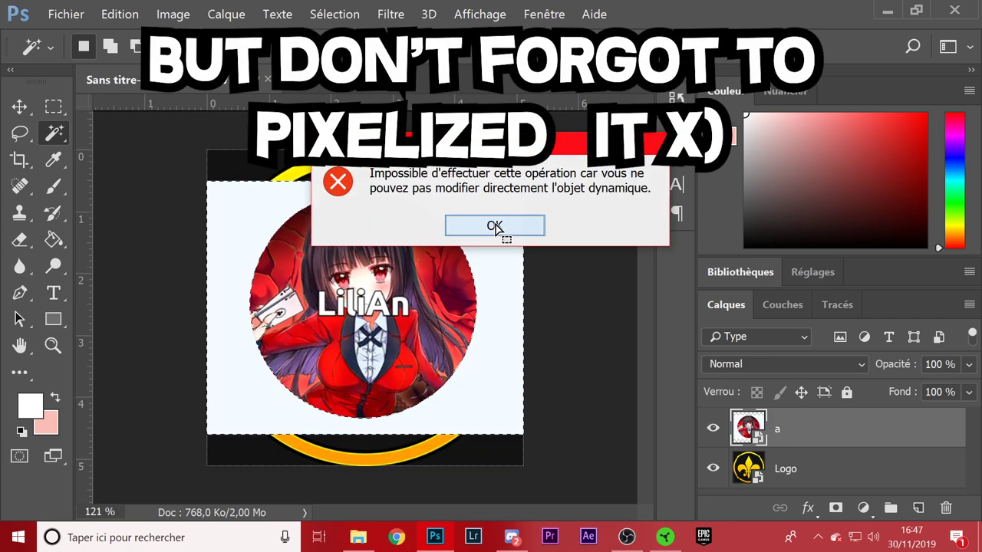
{"action": "left_click", "coordinate": [494, 227]}
{"action": "right_click", "coordinate": [777, 427]}
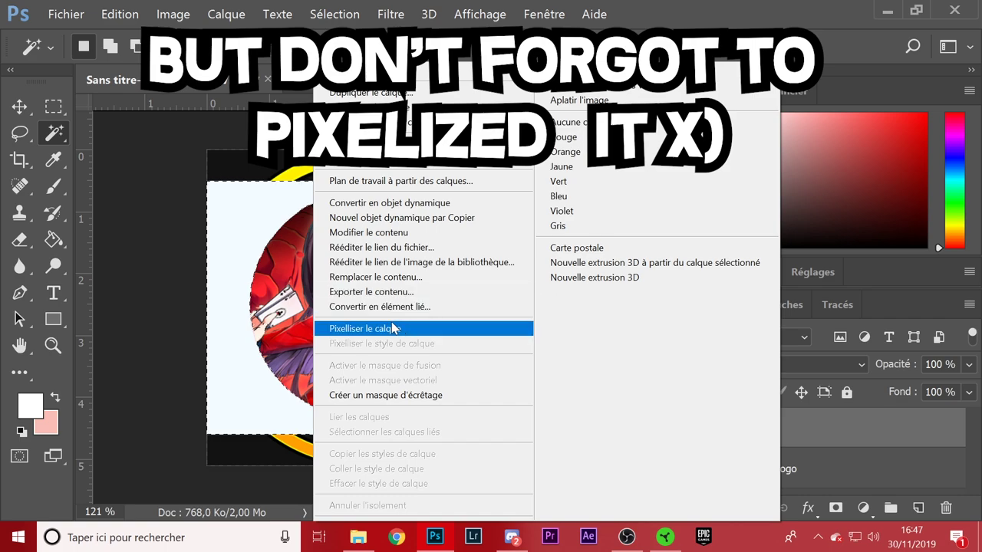
{"action": "left_click", "coordinate": [465, 331]}
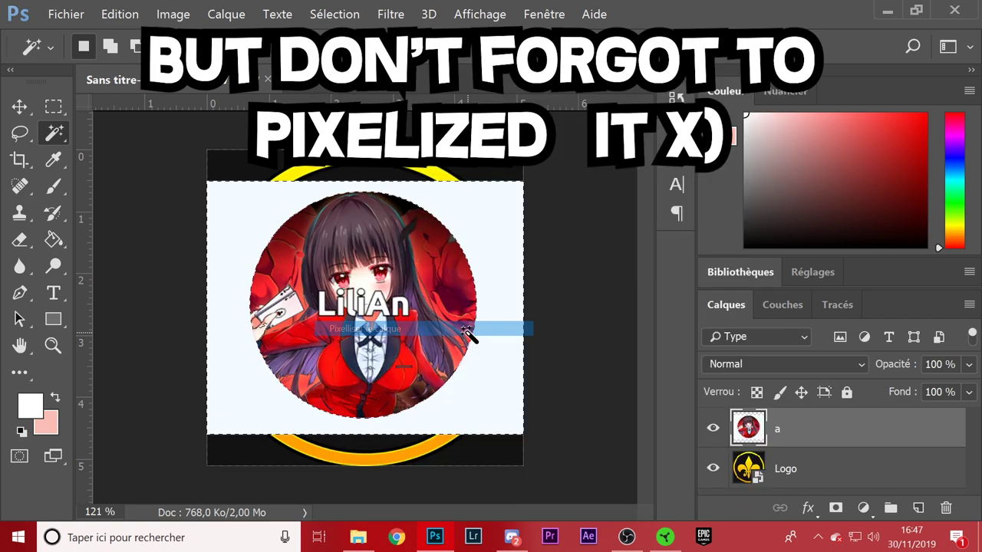
{"action": "key", "text": "Delete"}
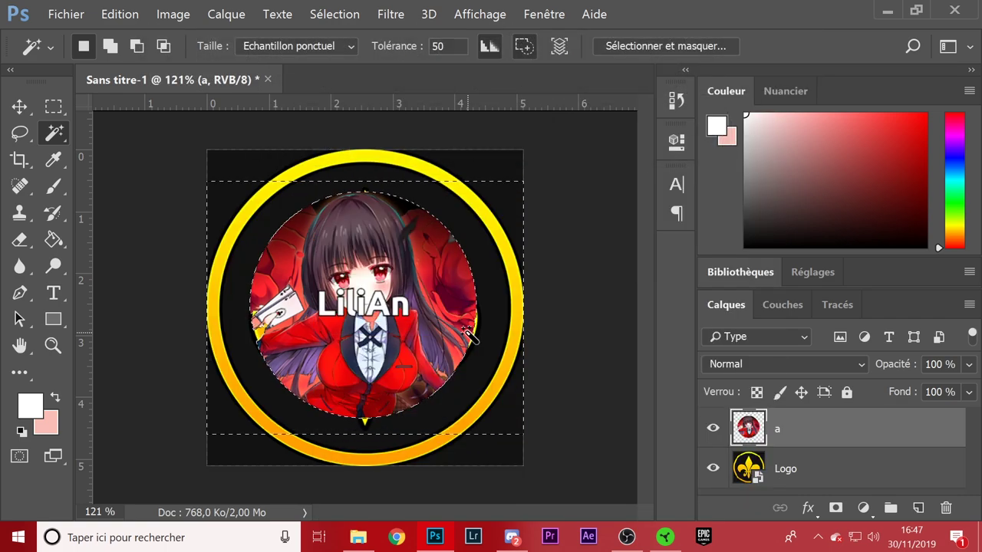
{"action": "right_click", "coordinate": [450, 198]}
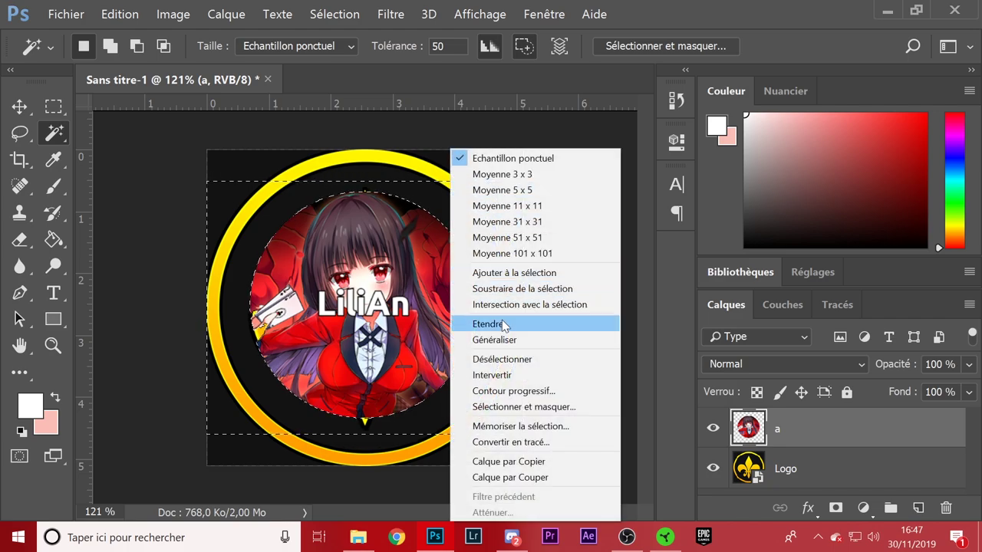
{"action": "left_click", "coordinate": [495, 359]}
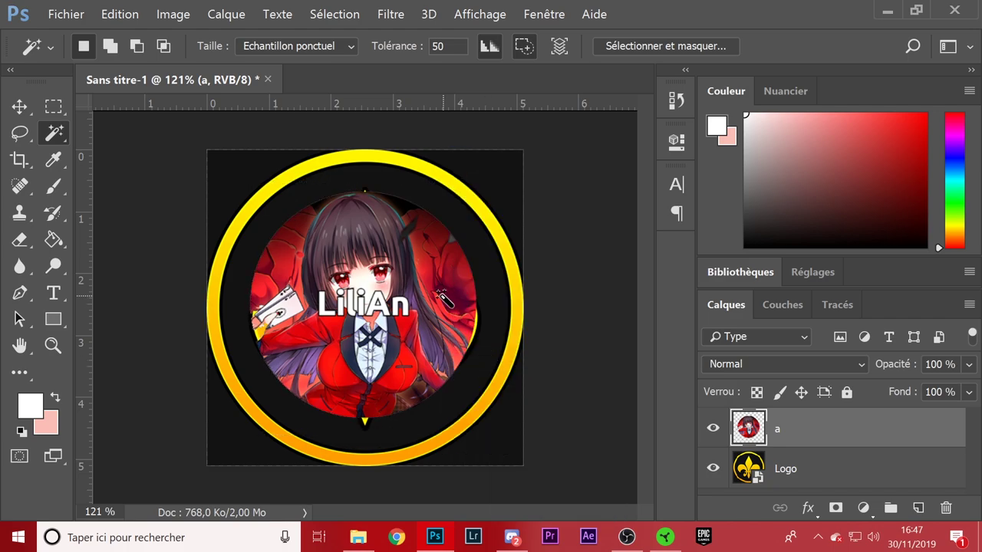
Step: Center layer a's circular picture on the canvas and enlarge it to fill the canvas, 139,89 % wide and 139,51 % high
{"action": "left_click", "coordinate": [20, 107]}
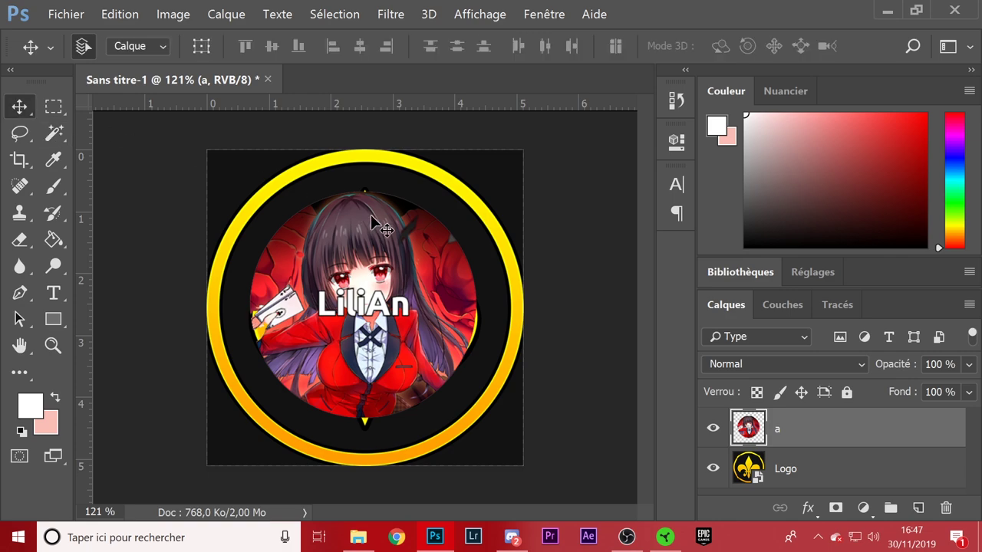
{"action": "left_click_drag", "start_coordinate": [380, 273], "coordinate": [389, 276]}
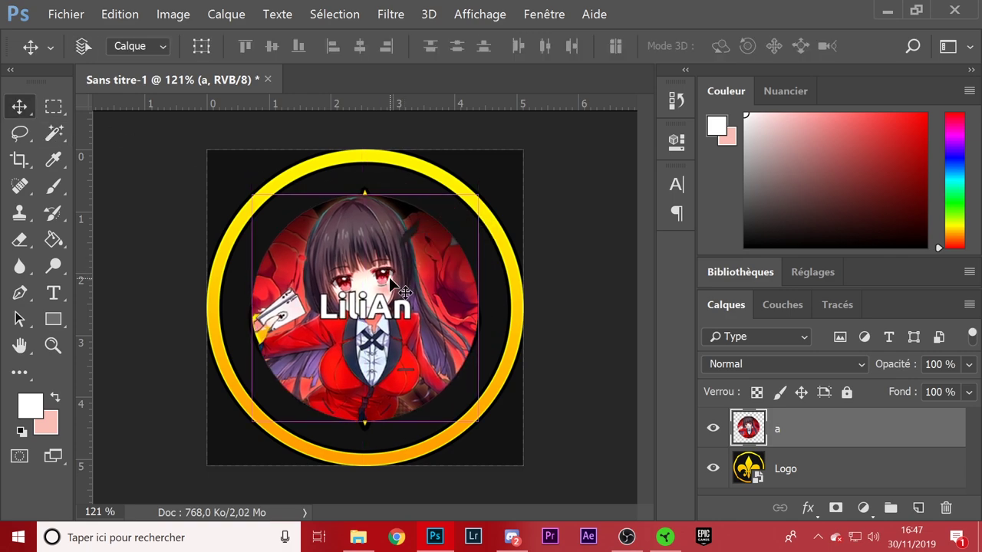
{"action": "key", "text": "ctrl+t"}
{"action": "left_click", "coordinate": [404, 279]}
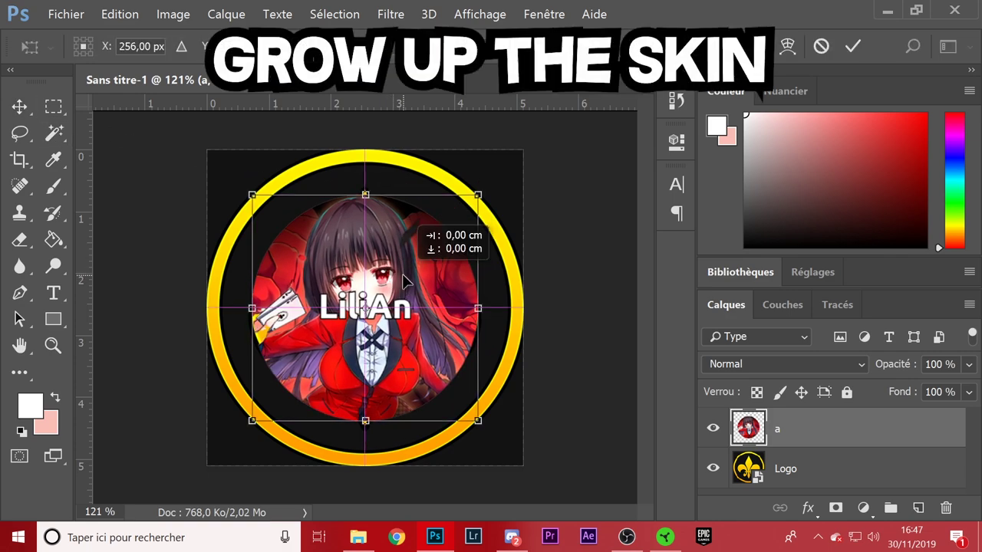
{"action": "left_click_drag", "start_coordinate": [478, 195], "coordinate": [520, 148]}
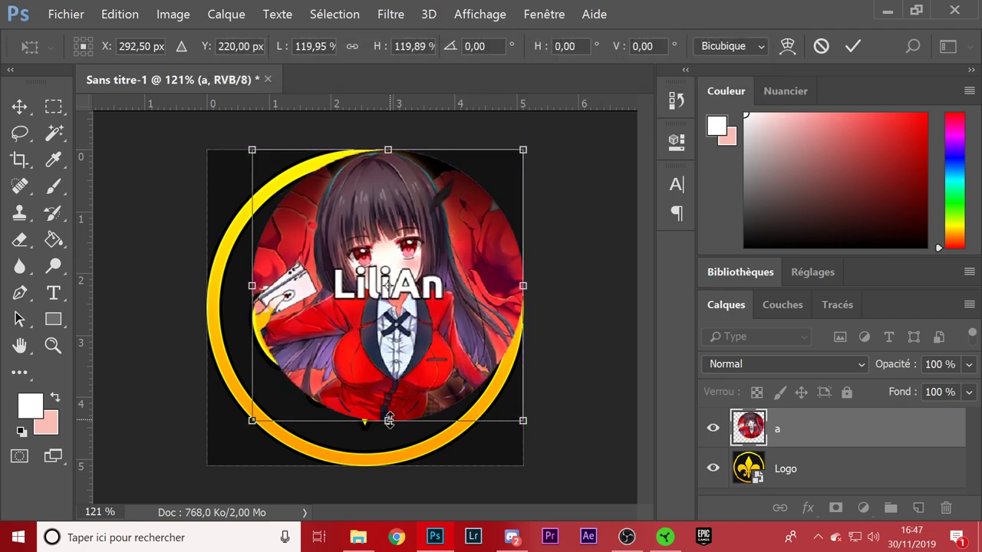
{"action": "left_click_drag", "start_coordinate": [389, 421], "coordinate": [388, 464]}
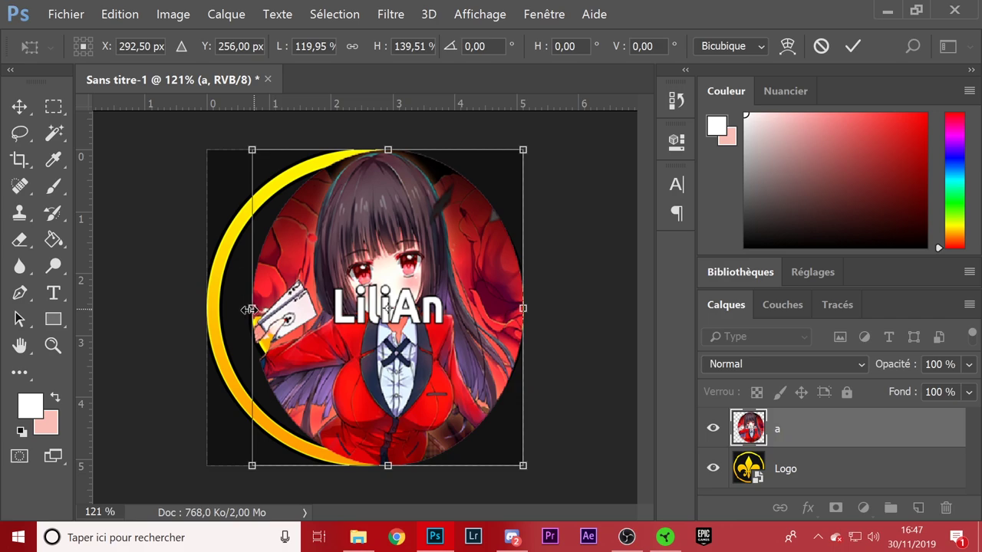
{"action": "left_click_drag", "start_coordinate": [251, 309], "coordinate": [206, 309]}
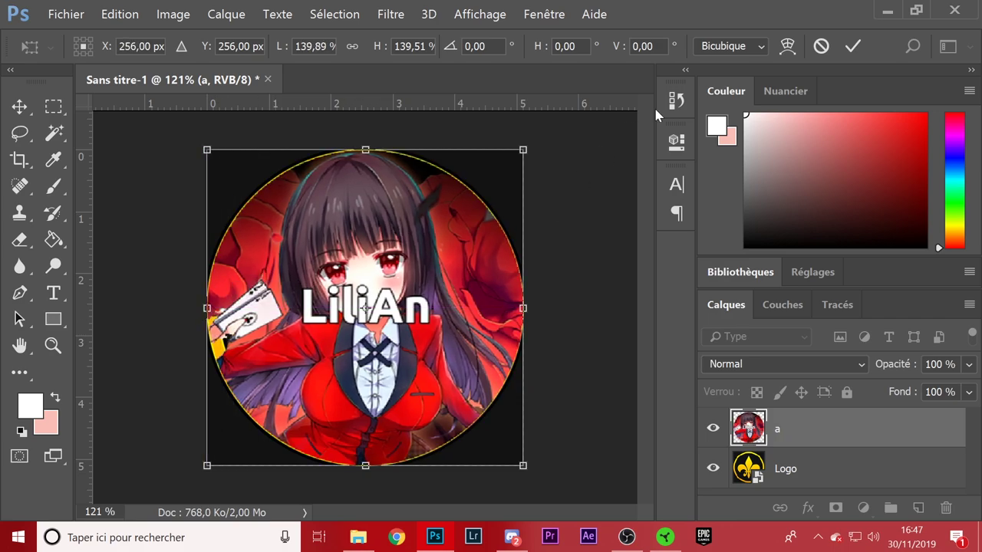
{"action": "left_click", "coordinate": [852, 46]}
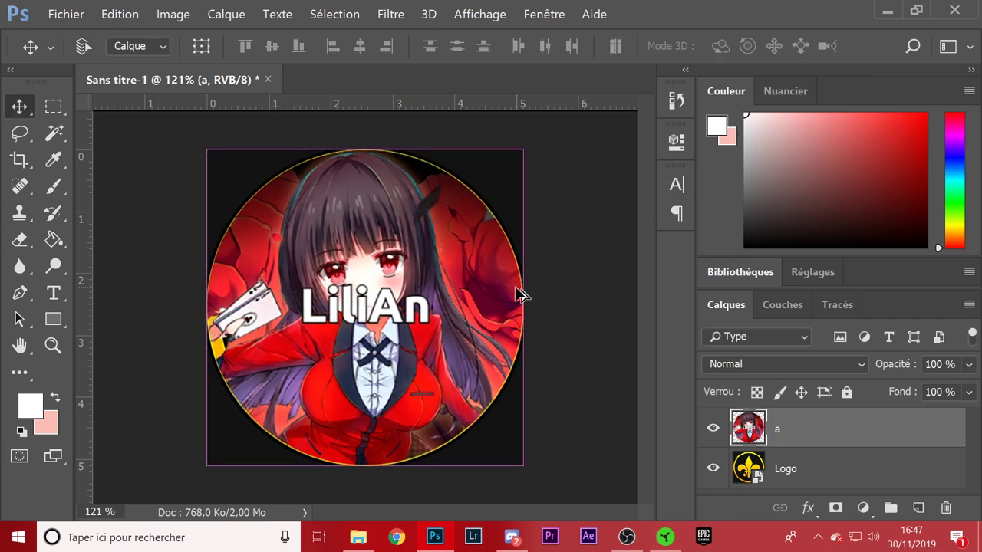
Step: Add the player name as green Riffic Free text at 35,43 pt and move it over the white name in the picture
{"action": "scroll", "coordinate": [519, 295], "scroll_direction": "down", "scroll_amount": 3}
{"action": "scroll", "coordinate": [520, 296], "scroll_direction": "up", "scroll_amount": 5}
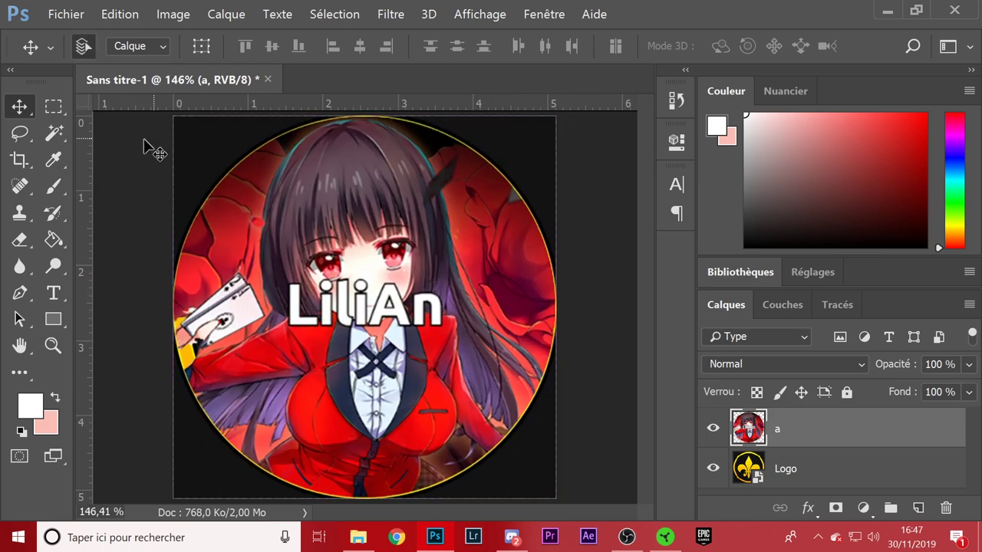
{"action": "left_click", "coordinate": [55, 293]}
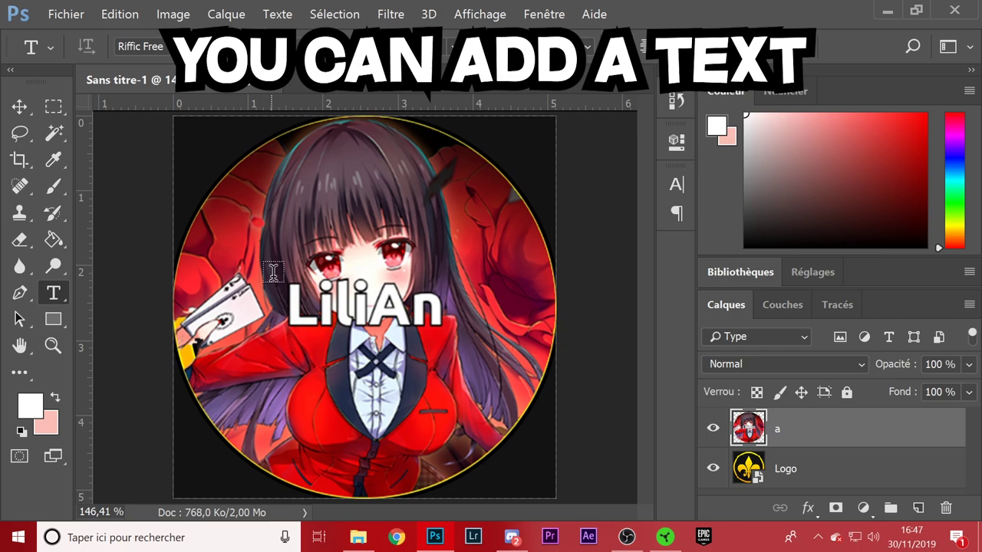
{"action": "left_click", "coordinate": [287, 305]}
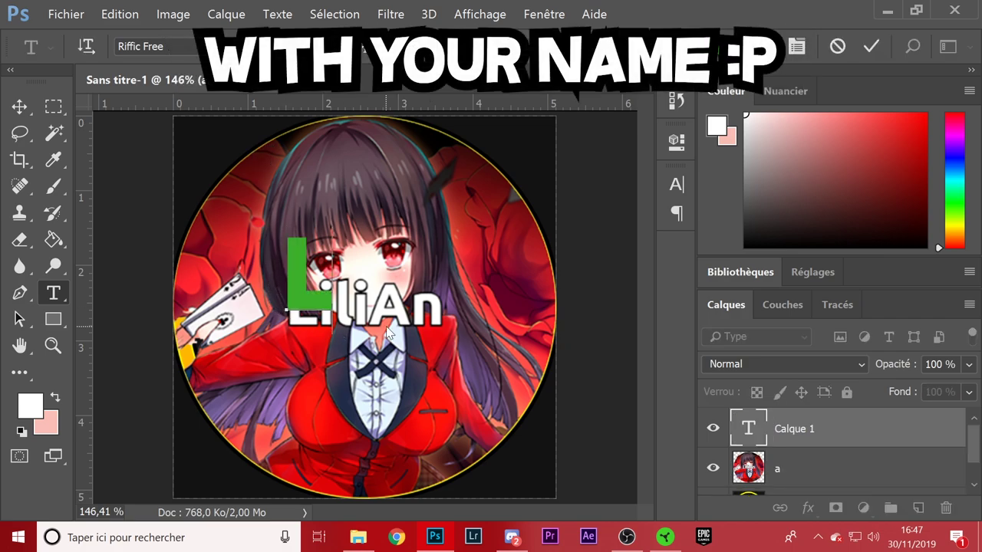
{"action": "type", "text": "Lil"}
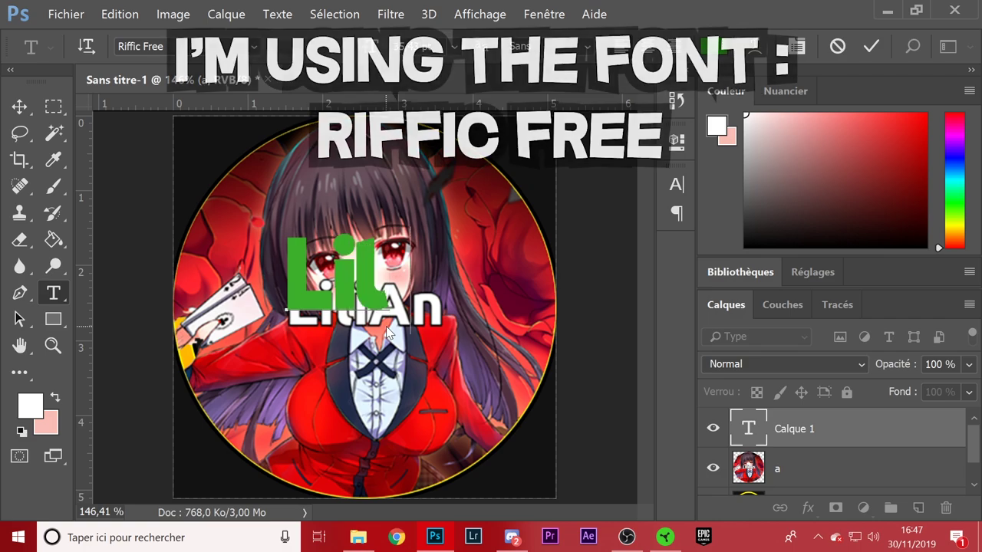
{"action": "type", "text": "iAn"}
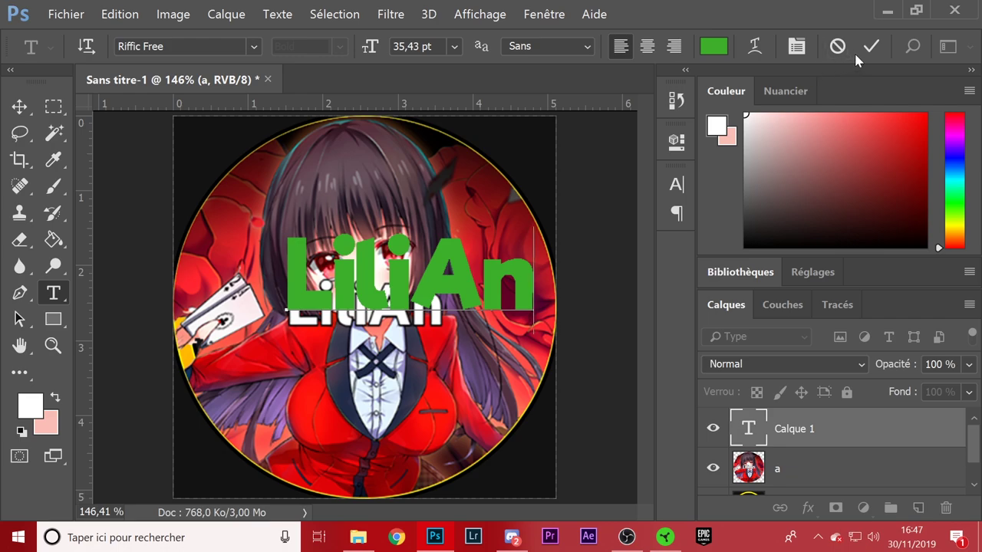
{"action": "left_click", "coordinate": [866, 51]}
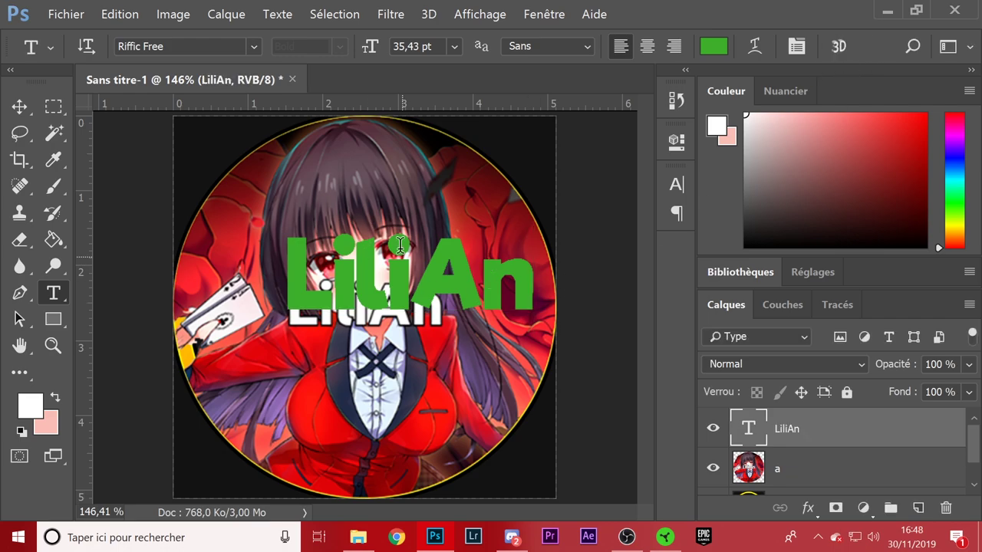
{"action": "left_click", "coordinate": [19, 106]}
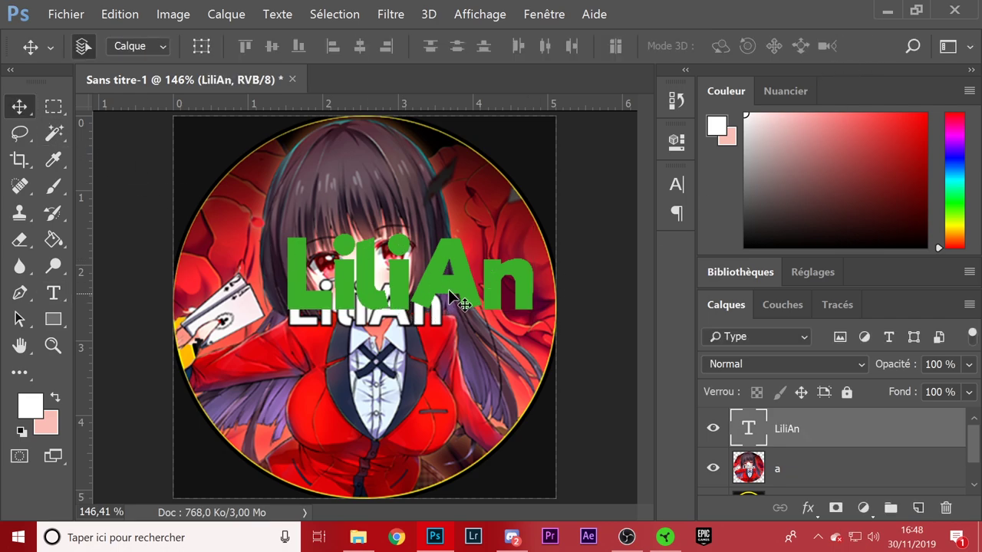
{"action": "left_click_drag", "start_coordinate": [452, 291], "coordinate": [412, 315]}
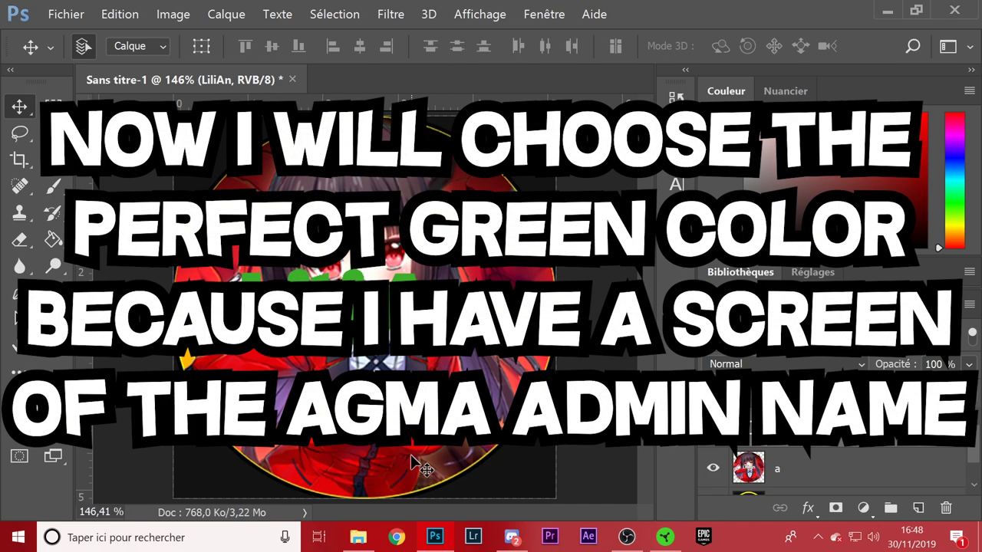
Step: Place the screenshot vert.PNG from the Bureau folder at its default size and move it down over the canvas's lower part
{"action": "left_click", "coordinate": [366, 534]}
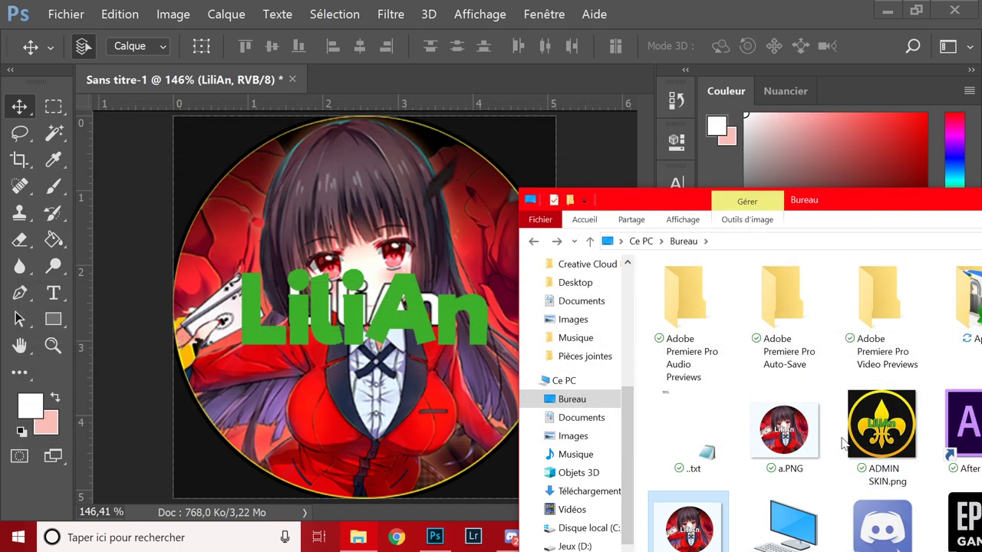
{"action": "scroll", "coordinate": [767, 368], "scroll_direction": "down", "scroll_amount": 3}
{"action": "left_click_drag", "start_coordinate": [841, 195], "coordinate": [645, 142]}
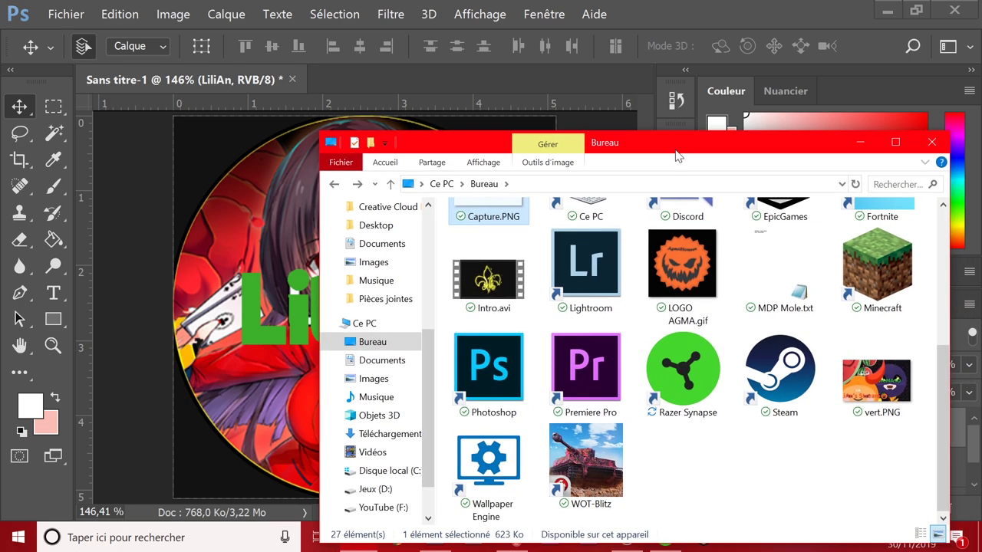
{"action": "left_click_drag", "start_coordinate": [876, 377], "coordinate": [253, 321]}
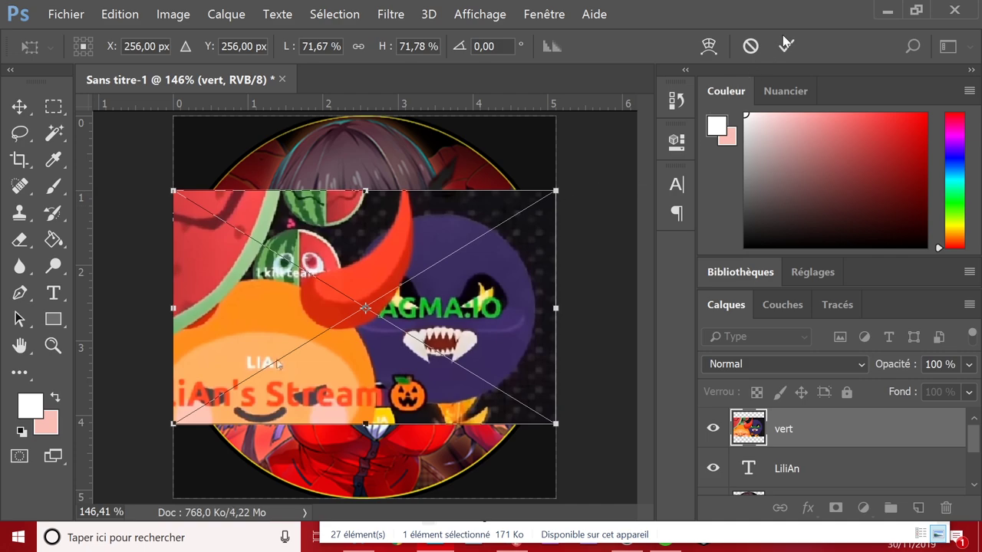
{"action": "left_click", "coordinate": [784, 44]}
{"action": "left_click_drag", "start_coordinate": [376, 283], "coordinate": [370, 441]}
Step: Enable the Color Overlay effect (Incrustation couleur) in the blending options of the green name text layer
{"action": "left_click", "coordinate": [414, 319]}
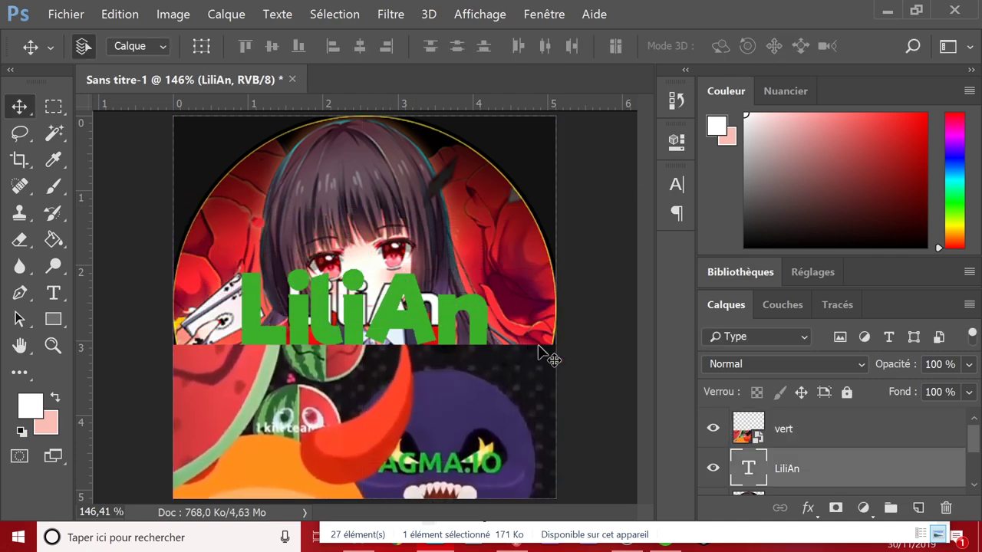
{"action": "key", "text": "ctrl+t"}
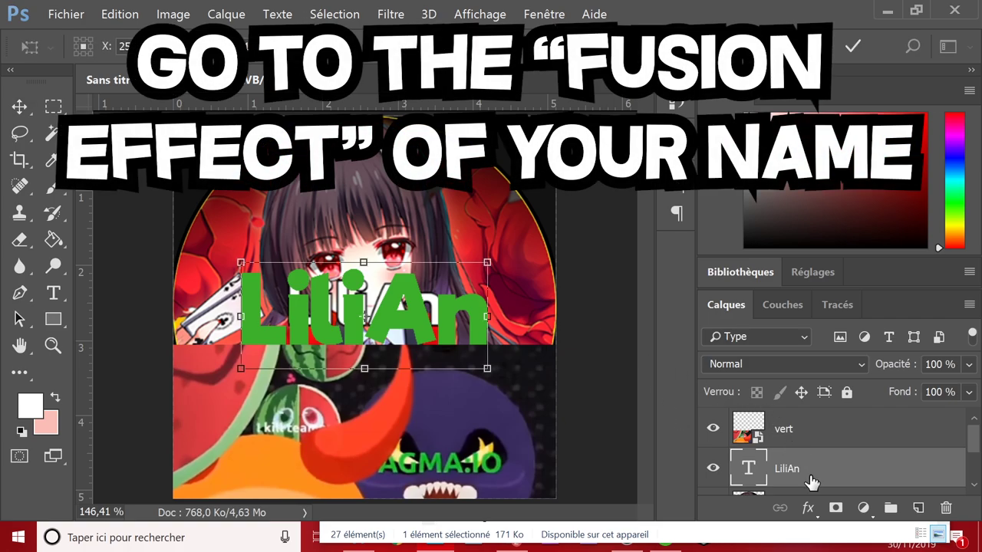
{"action": "key", "text": "Return"}
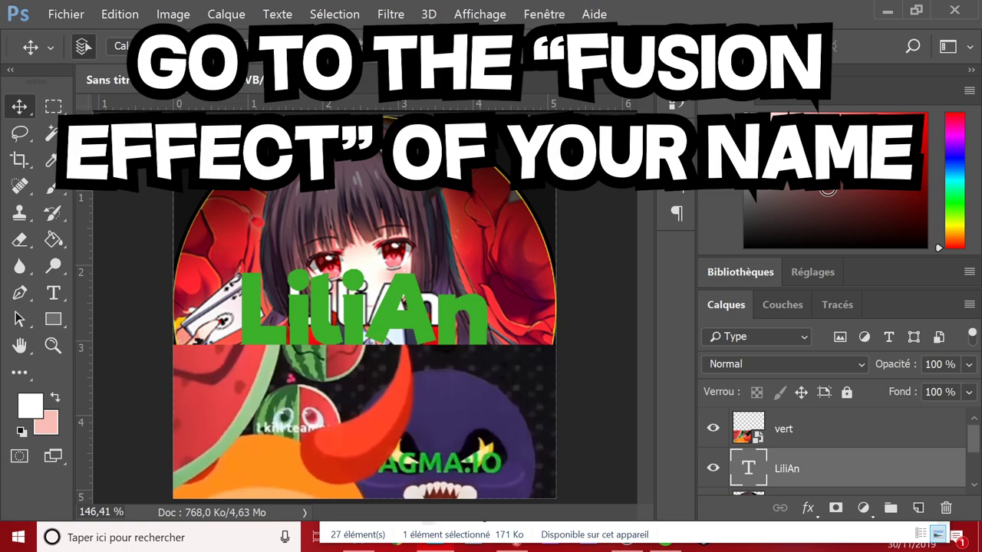
{"action": "right_click", "coordinate": [808, 469]}
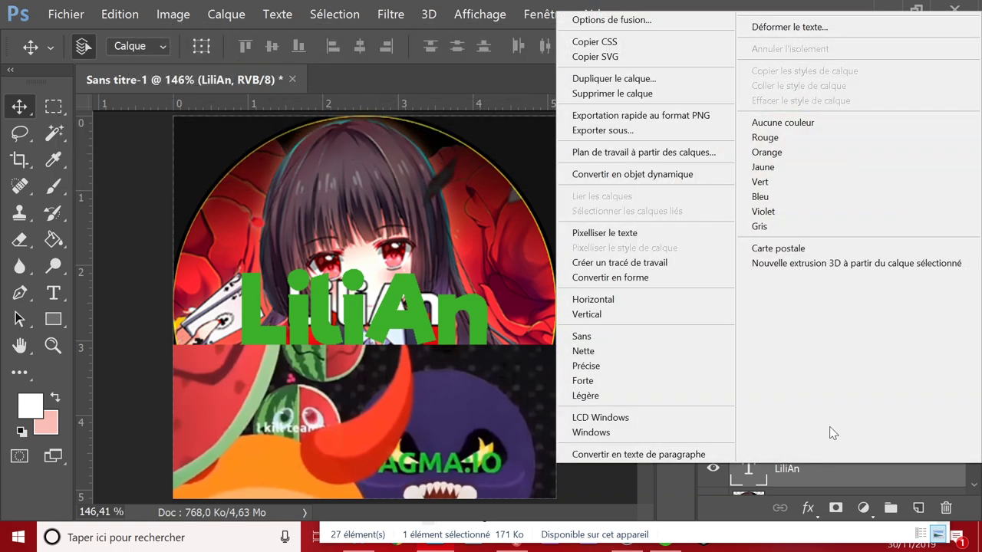
{"action": "left_click", "coordinate": [624, 20]}
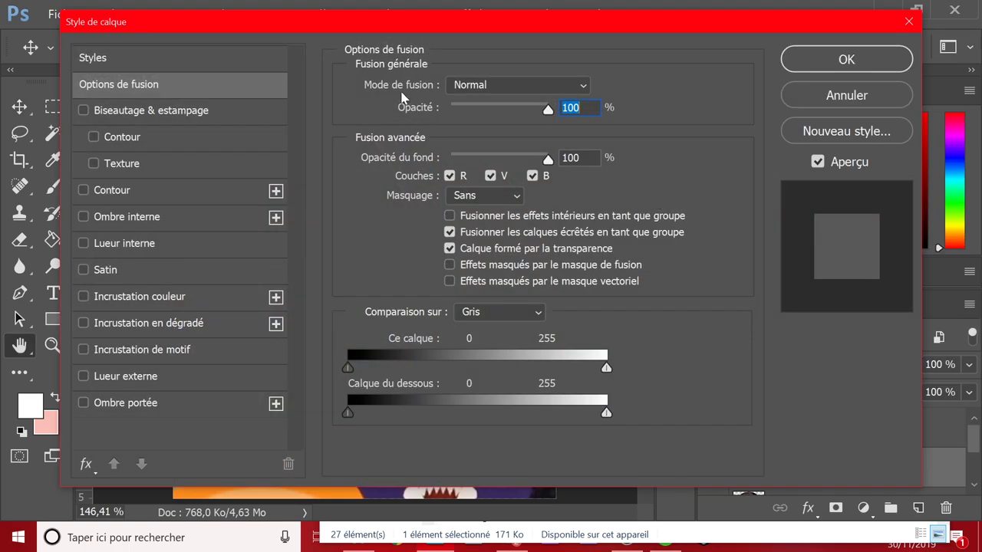
{"action": "left_click_drag", "start_coordinate": [368, 24], "coordinate": [927, 80]}
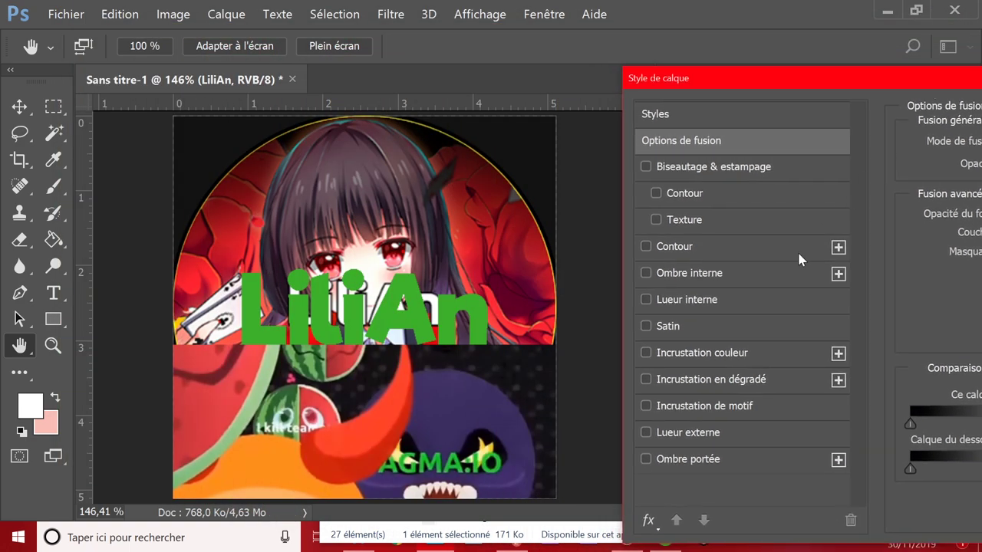
{"action": "left_click", "coordinate": [646, 354]}
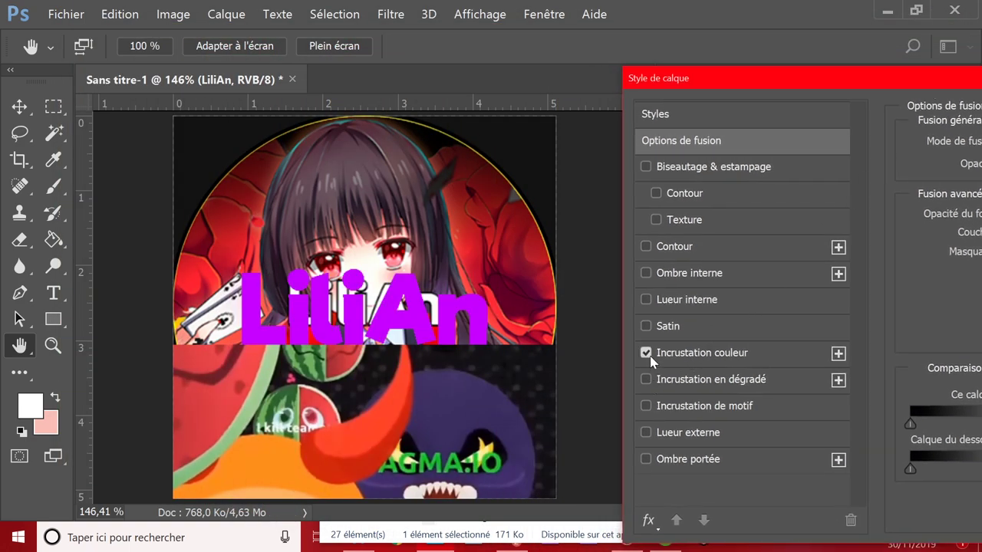
{"action": "left_click", "coordinate": [714, 358]}
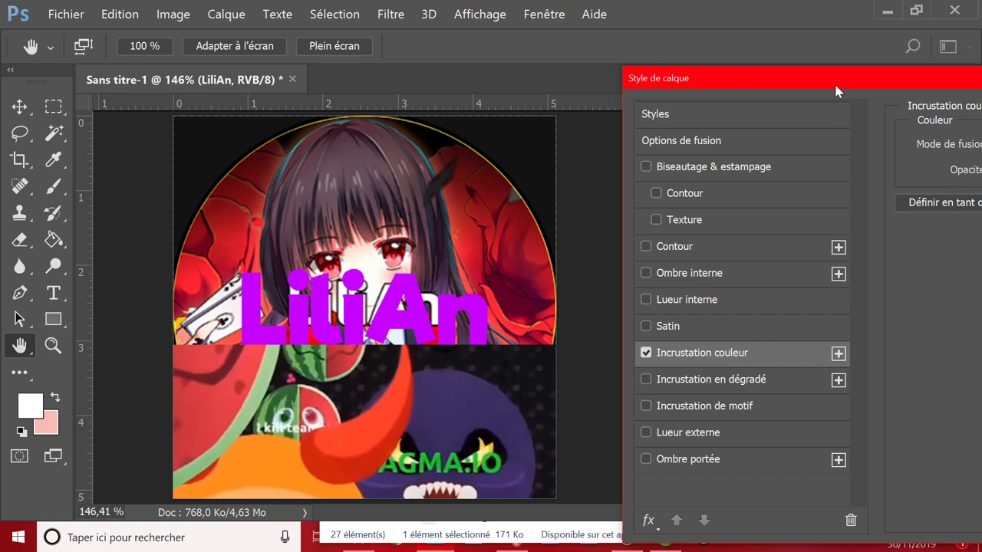
{"action": "left_click_drag", "start_coordinate": [835, 85], "coordinate": [597, 11]}
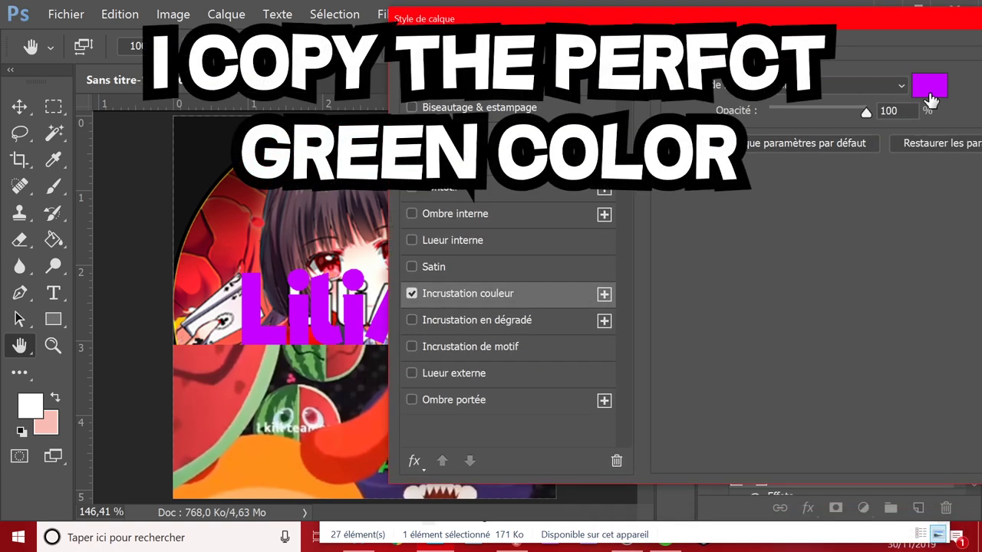
Step: Set the name text's overlay color to the green 38b330, matching the AGMA.IO name in the vert screenshot
{"action": "left_click", "coordinate": [928, 92]}
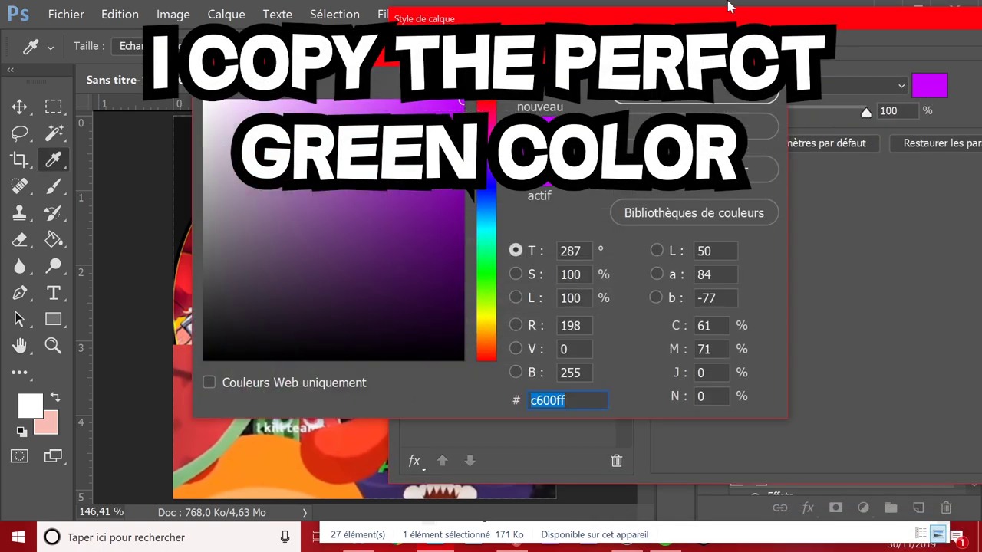
{"action": "left_click_drag", "start_coordinate": [528, 56], "coordinate": [792, 57]}
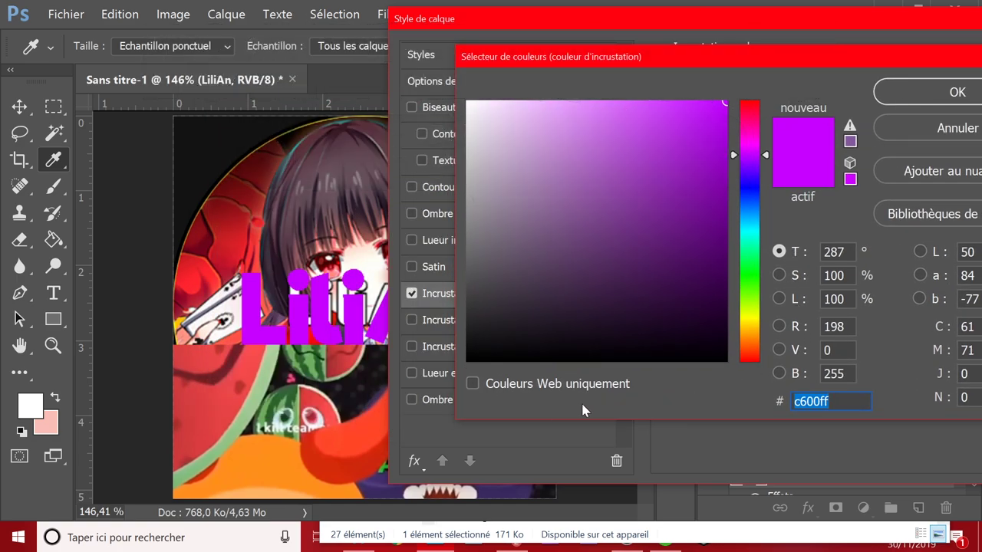
{"action": "key", "text": "alt"}
{"action": "type", "text": "38b330"}
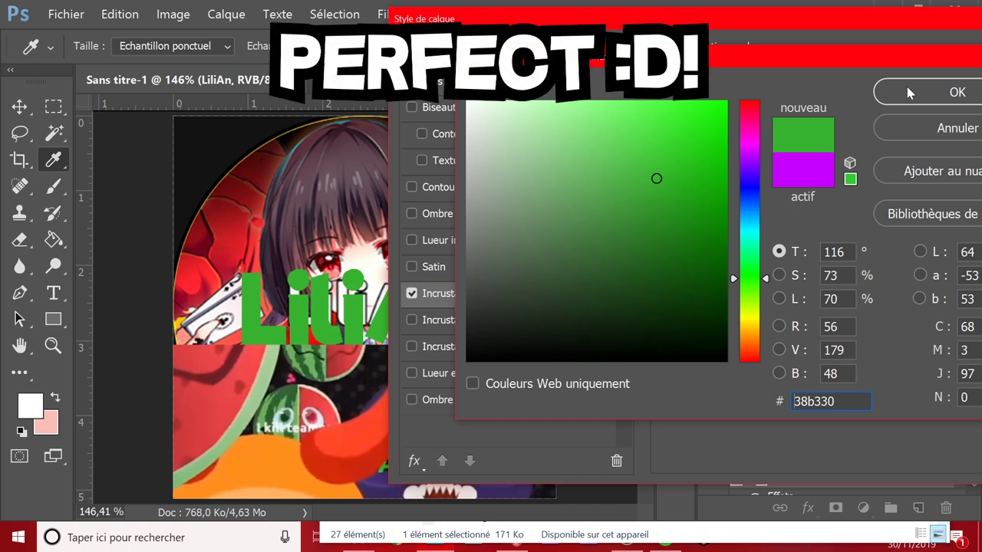
{"action": "left_click", "coordinate": [909, 92]}
Step: Add a 3 px black outside stroke (Contour) to the name text and apply the layer style
{"action": "left_click_drag", "start_coordinate": [845, 22], "coordinate": [605, 41]}
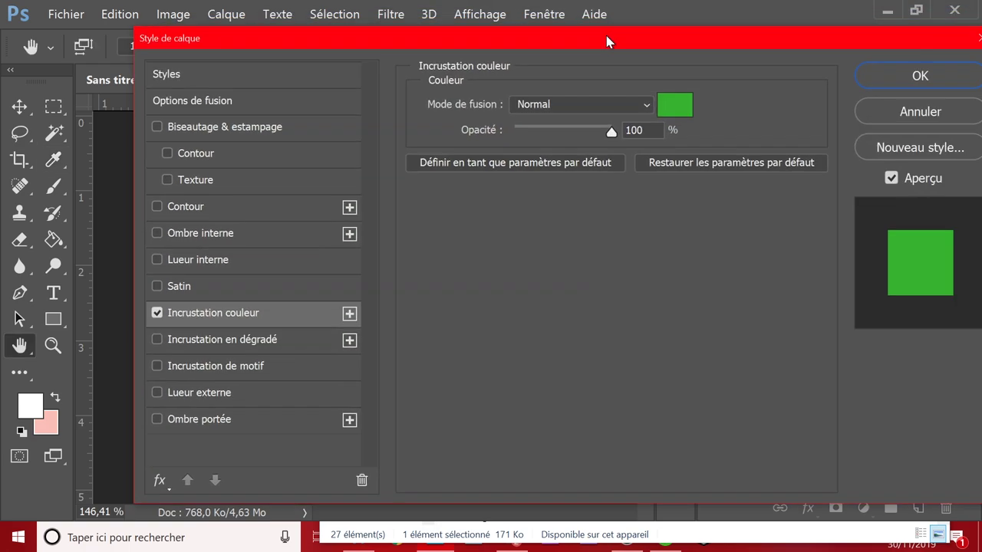
{"action": "left_click", "coordinate": [156, 207]}
{"action": "left_click_drag", "start_coordinate": [253, 38], "coordinate": [716, 73]}
{"action": "left_click", "coordinate": [676, 240]}
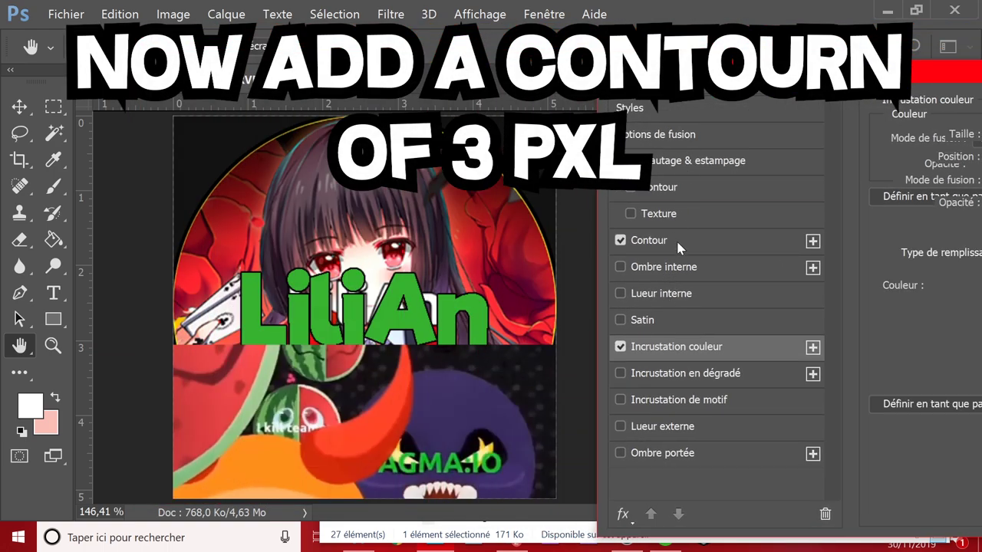
{"action": "left_click_drag", "start_coordinate": [702, 82], "coordinate": [564, 86]}
{"action": "left_click_drag", "start_coordinate": [906, 74], "coordinate": [747, 76]}
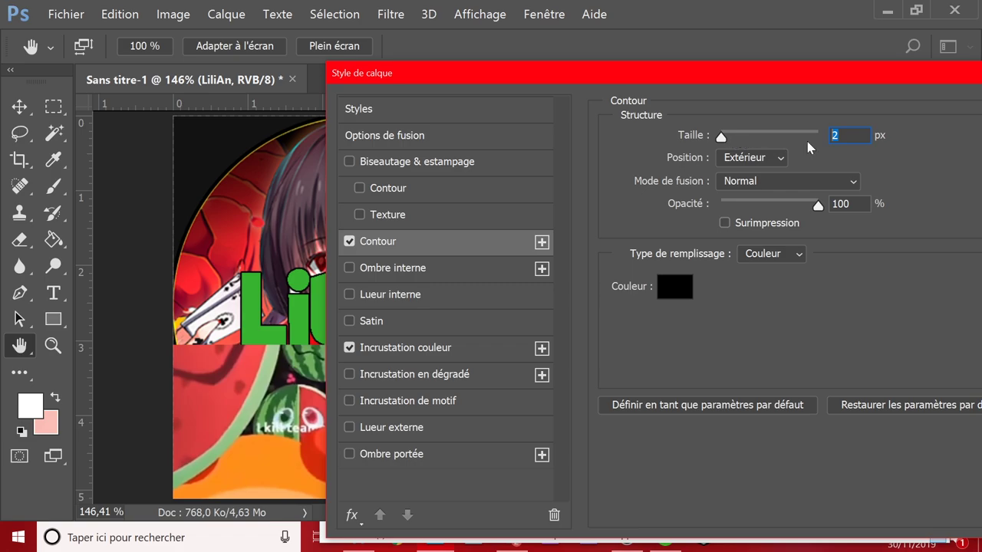
{"action": "type", "text": "3"}
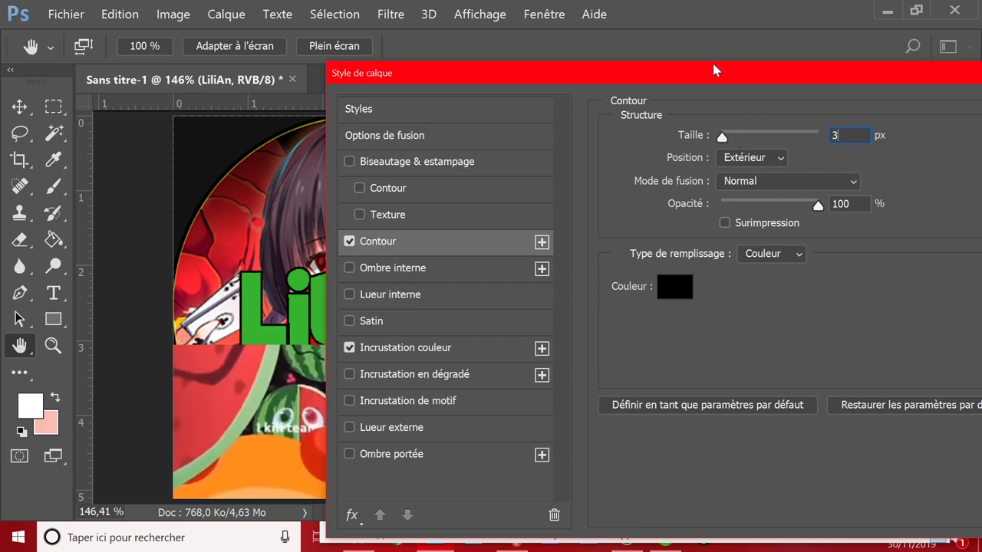
{"action": "left_click_drag", "start_coordinate": [712, 70], "coordinate": [326, 87]}
{"action": "left_click", "coordinate": [730, 125]}
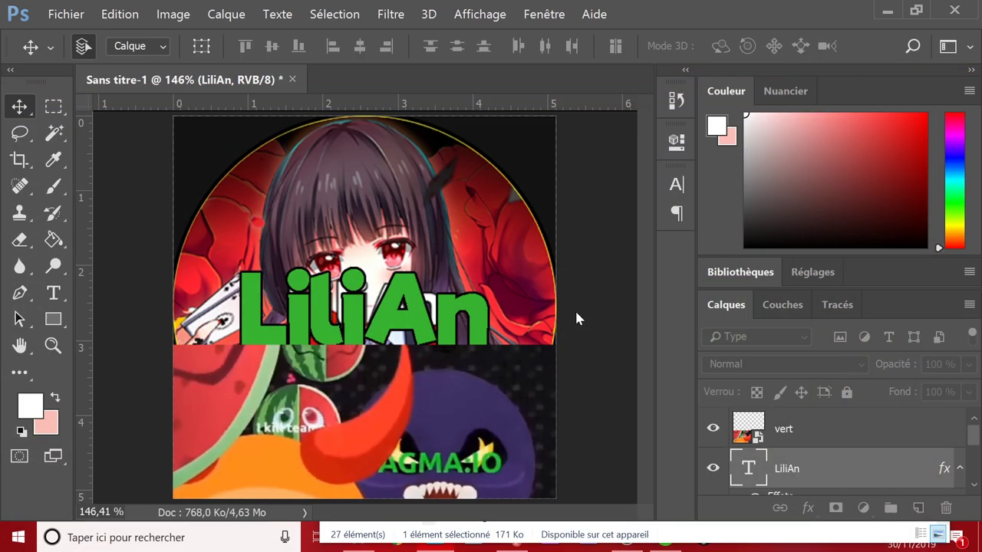
Step: Delete the vert screenshot layer
{"action": "left_click", "coordinate": [813, 445]}
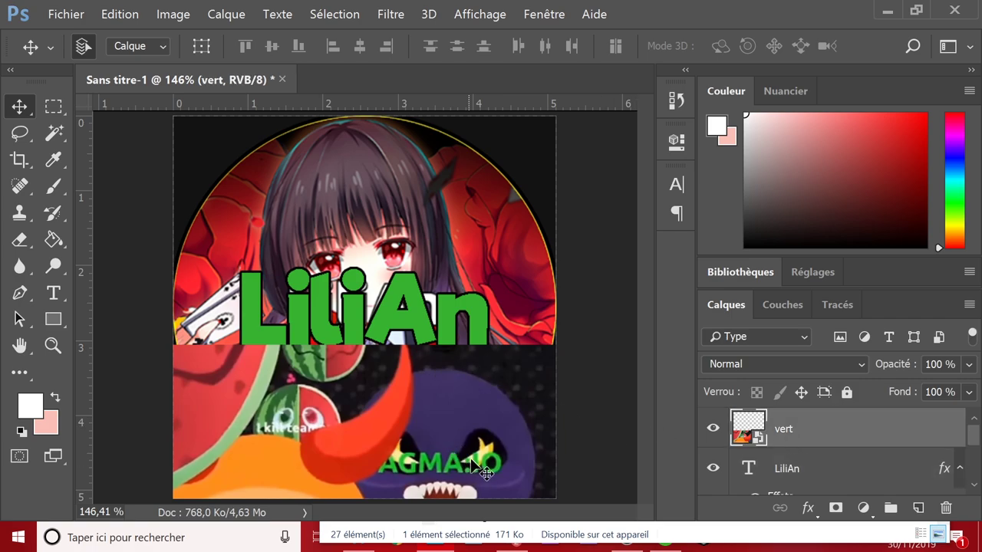
{"action": "key", "text": "Delete"}
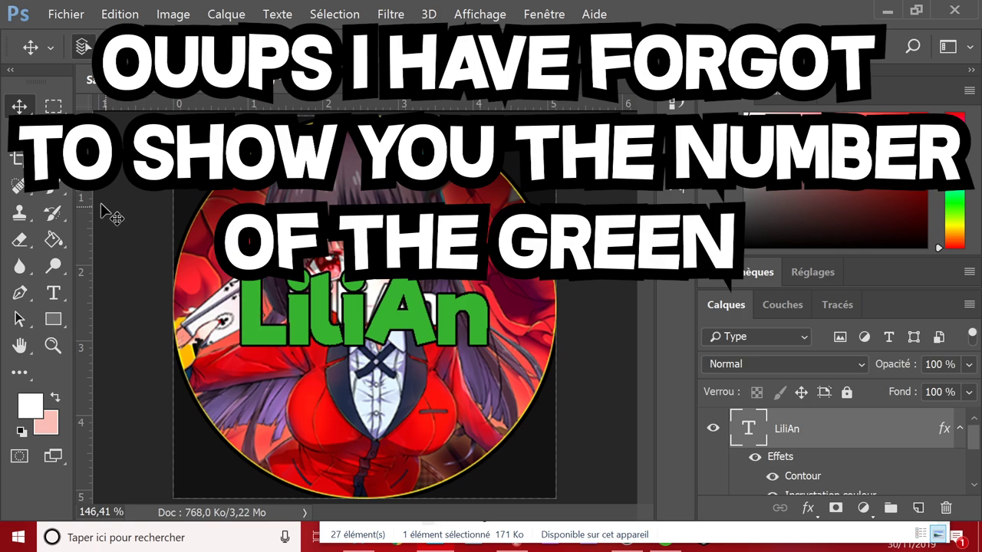
Step: Open the Color Overlay (Incrustation couleur) settings in the name text layer's blending options
{"action": "right_click", "coordinate": [803, 445]}
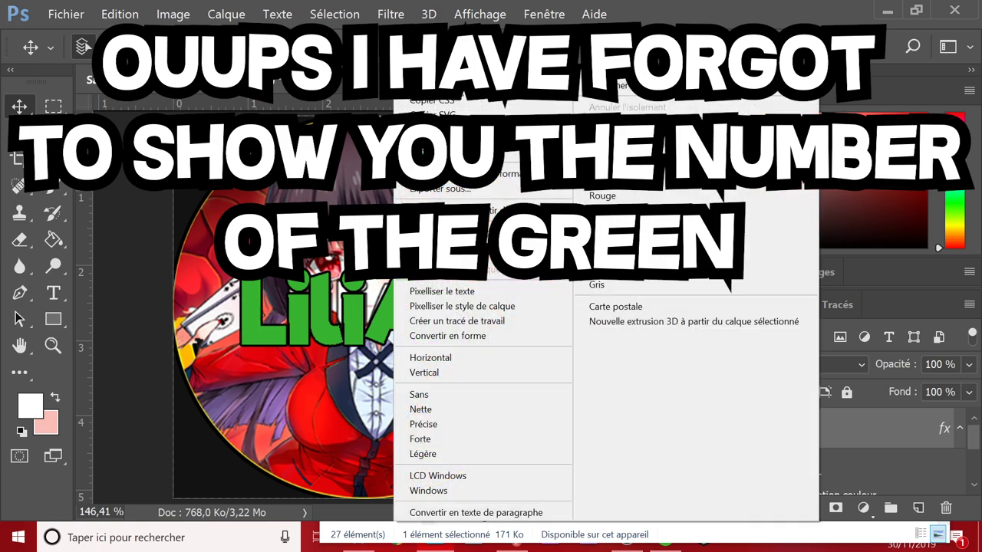
{"action": "key", "text": "Escape"}
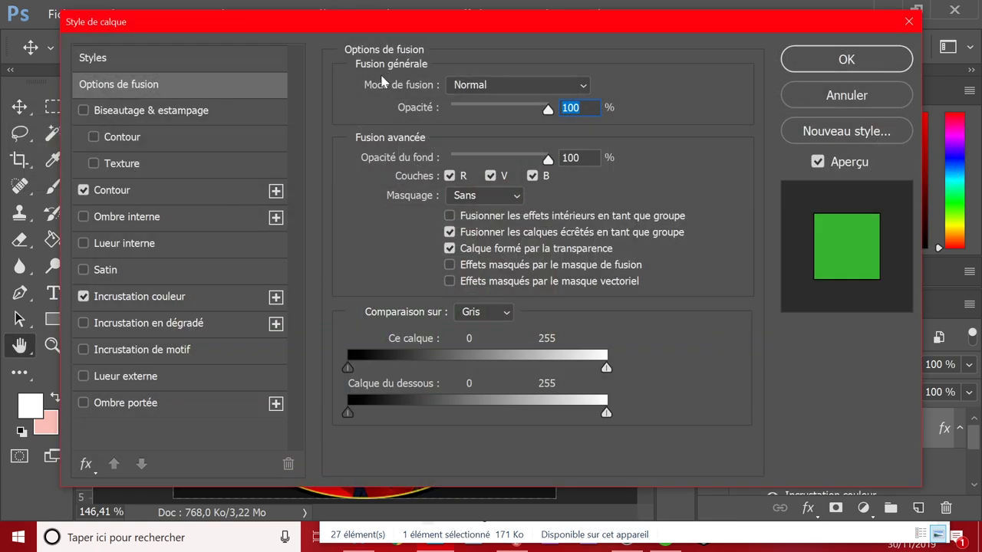
{"action": "left_click_drag", "start_coordinate": [292, 7], "coordinate": [760, 74]}
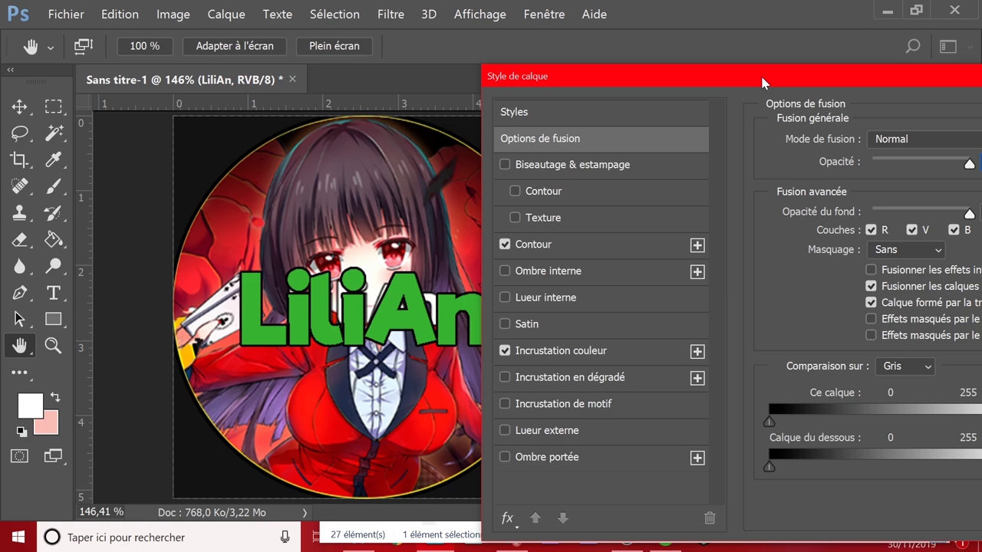
{"action": "left_click", "coordinate": [568, 352]}
{"action": "left_click_drag", "start_coordinate": [768, 74], "coordinate": [576, 59]}
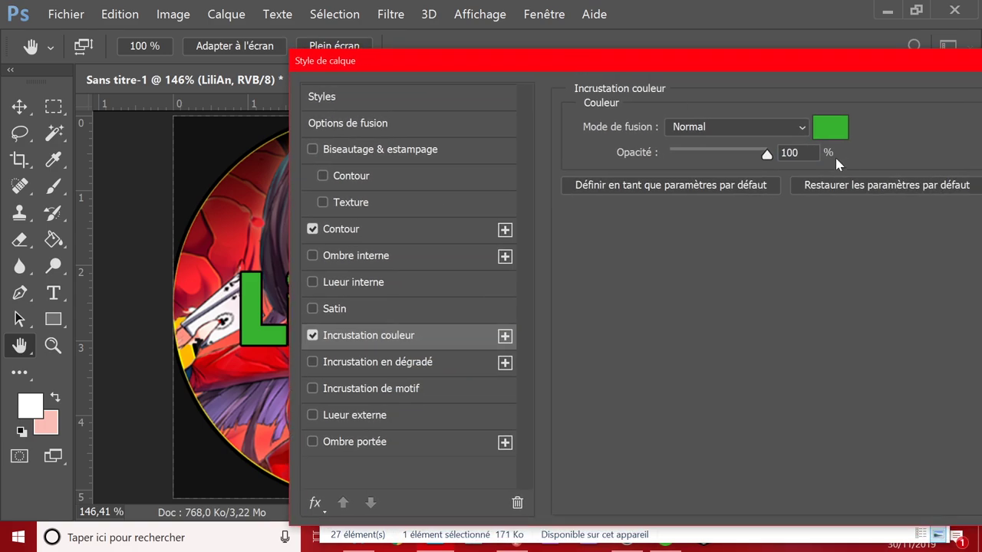
Step: Examine the hex code of the name text's overlay color in the color picker and close the layer style
{"action": "left_click", "coordinate": [832, 128]}
{"action": "left_click", "coordinate": [565, 412]}
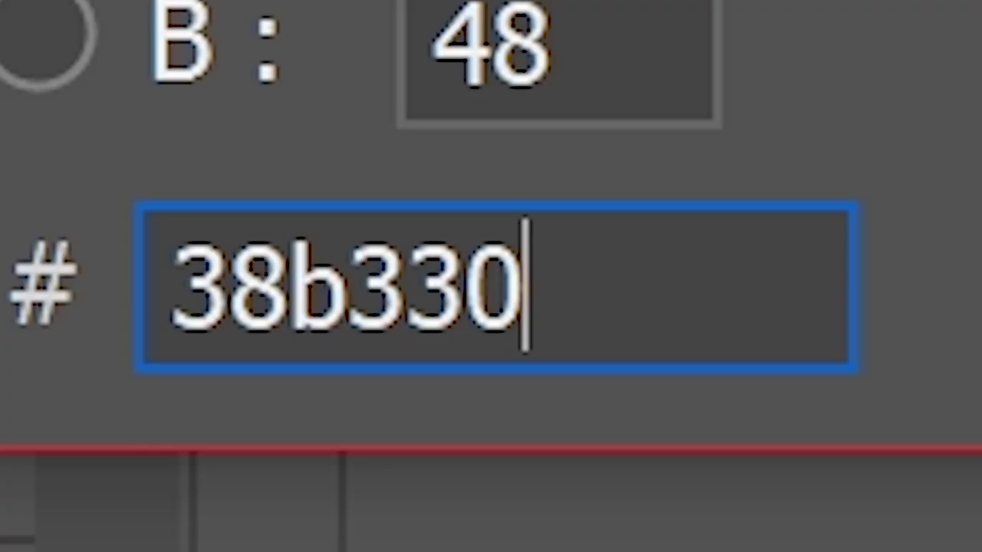
{"action": "key", "text": "Home"}
{"action": "key", "text": "shift+Right"}
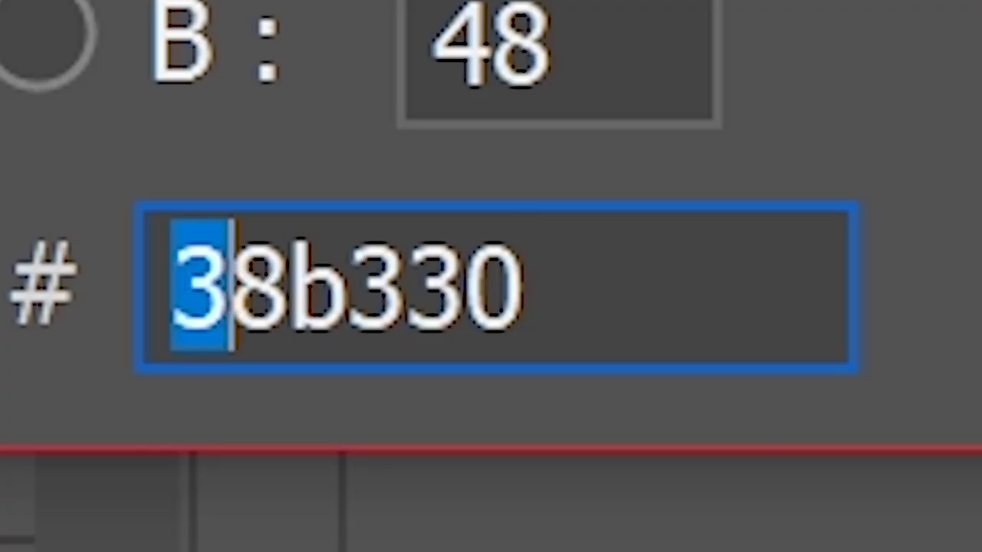
{"action": "key", "text": "shift+Right"}
{"action": "key", "text": "shift+Right"}
{"action": "key", "text": "shift+Right"}
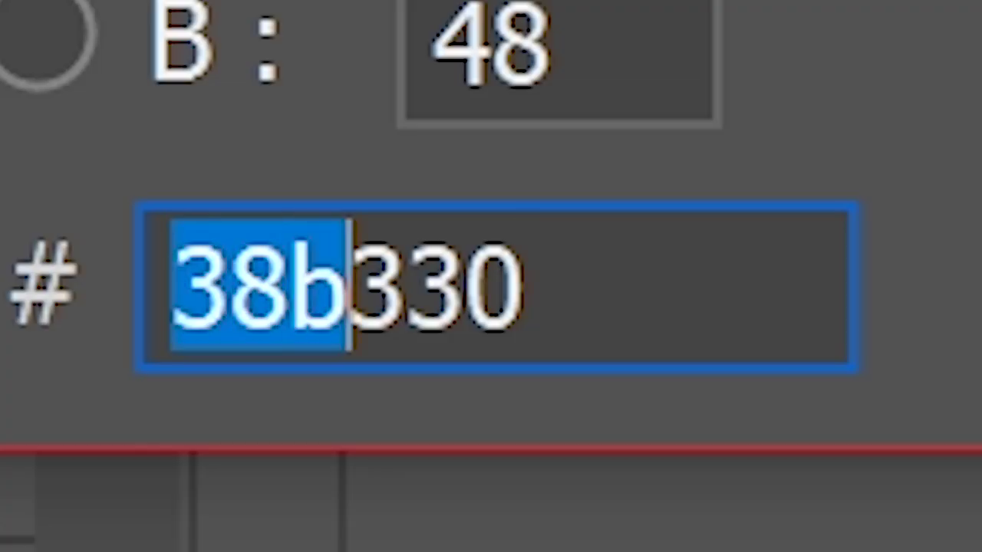
{"action": "key", "text": "shift+Right"}
{"action": "key", "text": "shift+Right"}
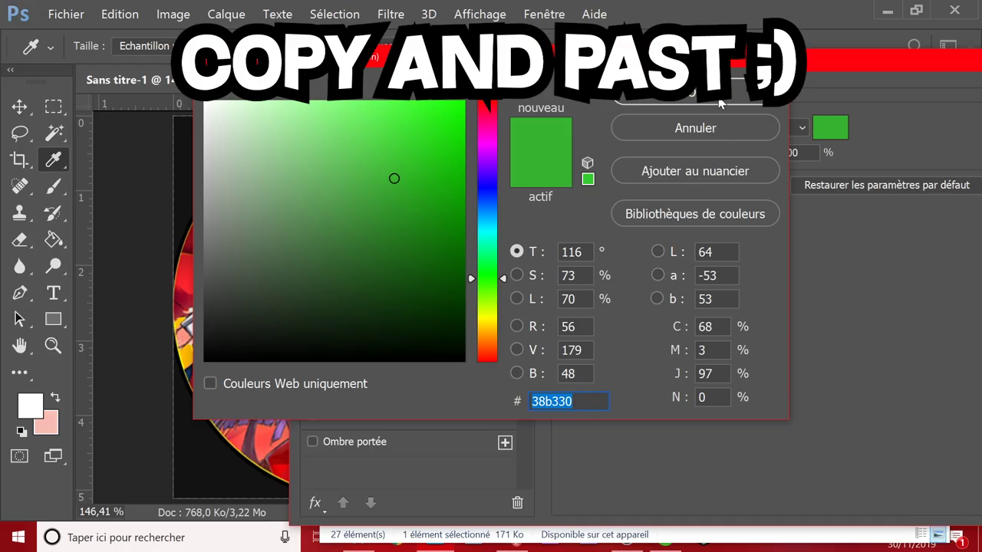
{"action": "left_click", "coordinate": [719, 98]}
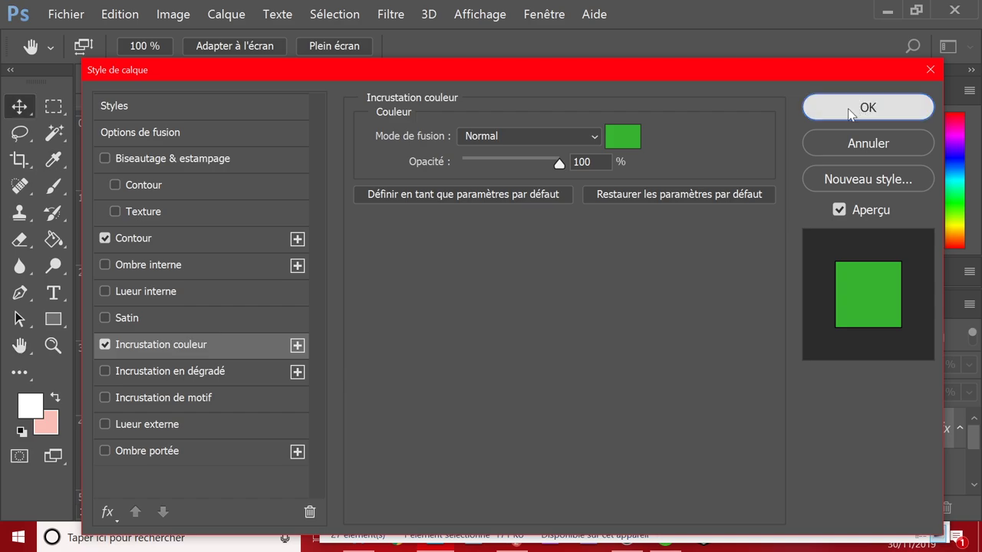
{"action": "left_click", "coordinate": [850, 109]}
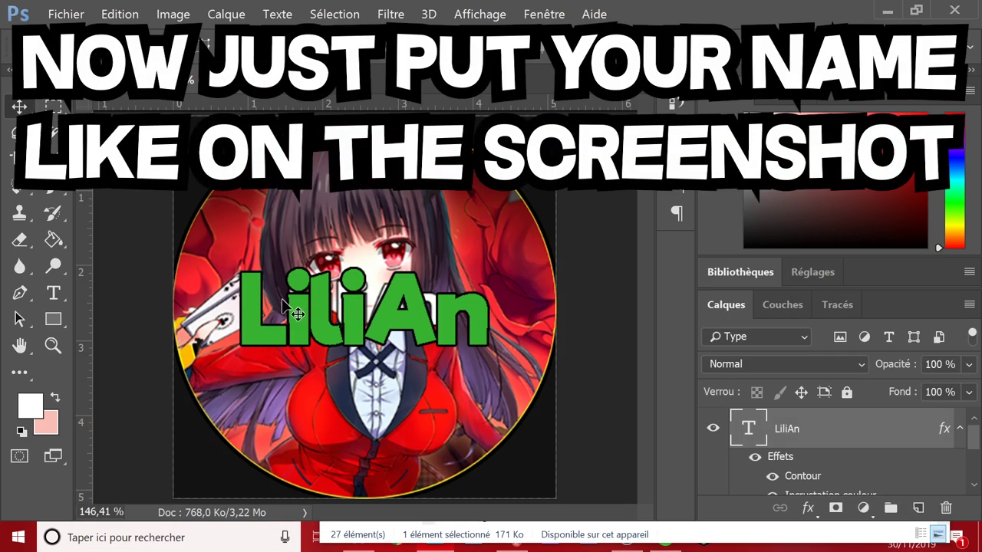
Step: Move the name text slightly up and scale it proportionally to about 61.74 % around its center
{"action": "left_click", "coordinate": [392, 322]}
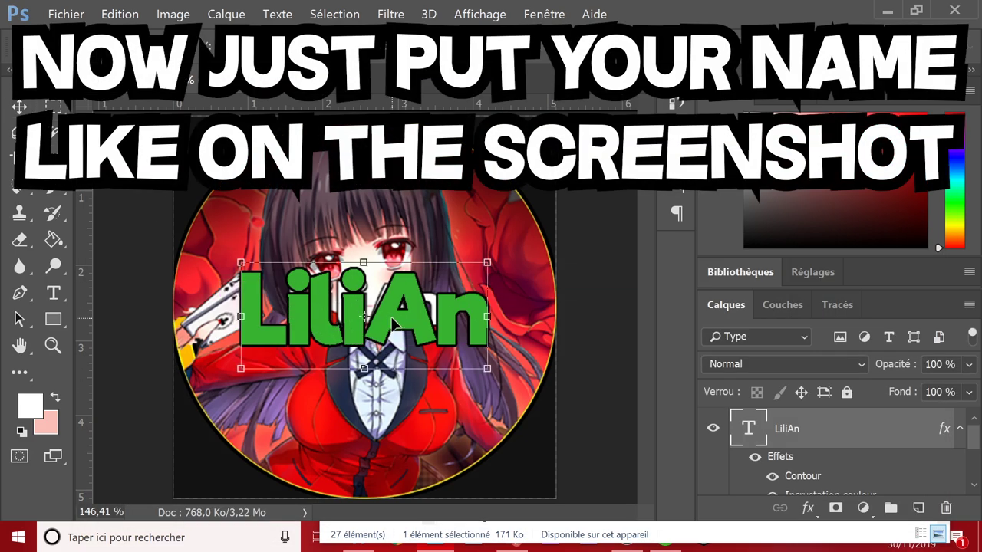
{"action": "left_click_drag", "start_coordinate": [411, 320], "coordinate": [412, 313]}
{"action": "key", "text": "ctrl+t"}
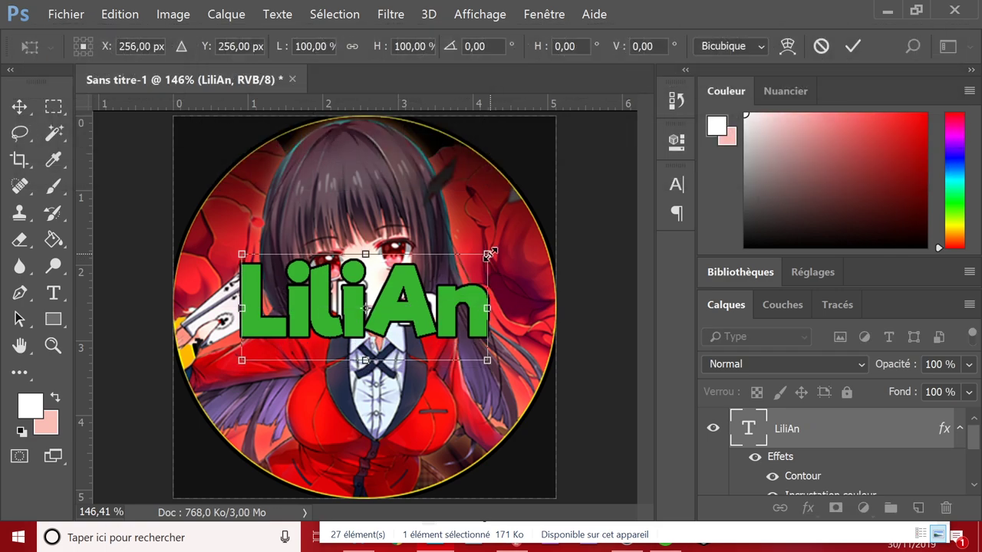
{"action": "left_click_drag", "start_coordinate": [490, 253], "coordinate": [454, 294]}
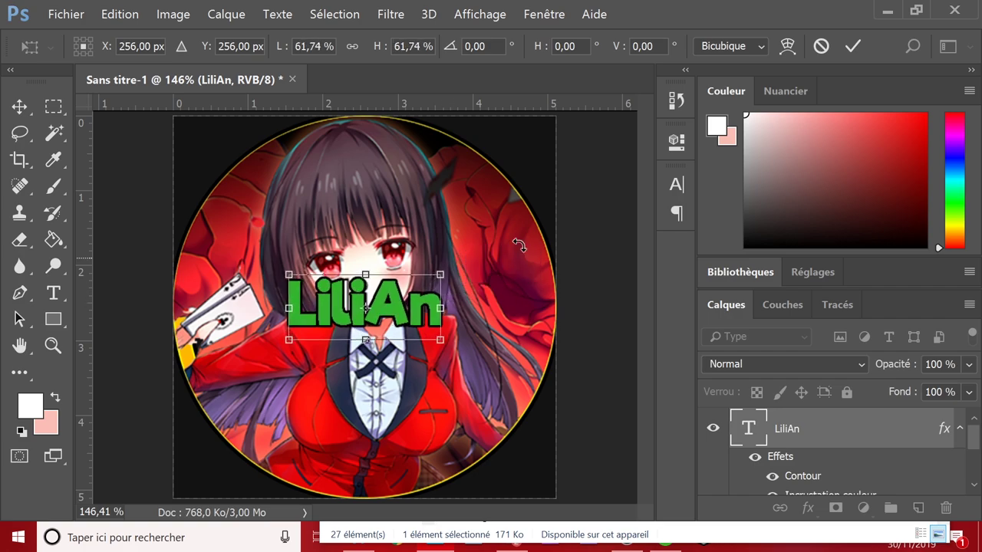
{"action": "left_click", "coordinate": [849, 48]}
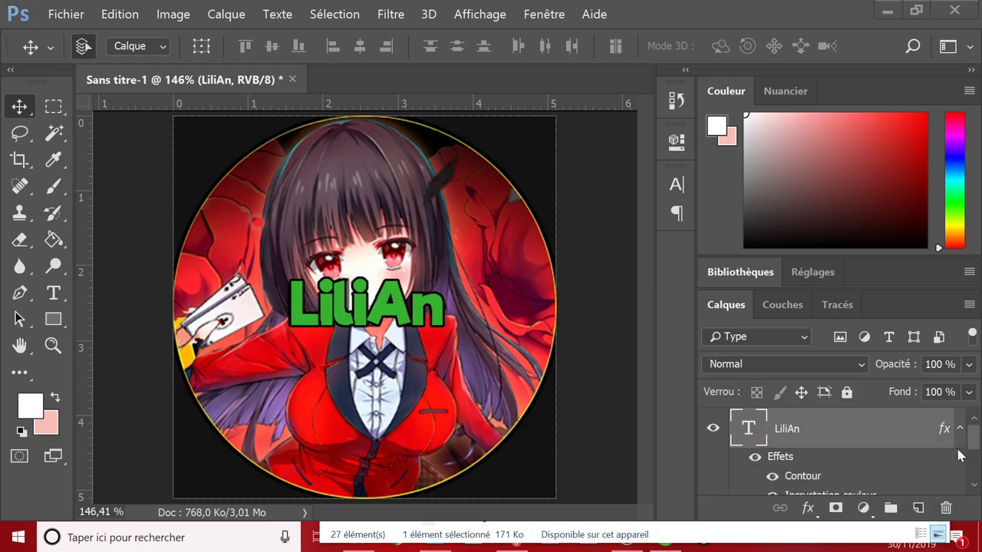
Step: Delete the circular picture layer a, directly above the Logo layer
{"action": "left_click", "coordinate": [950, 265]}
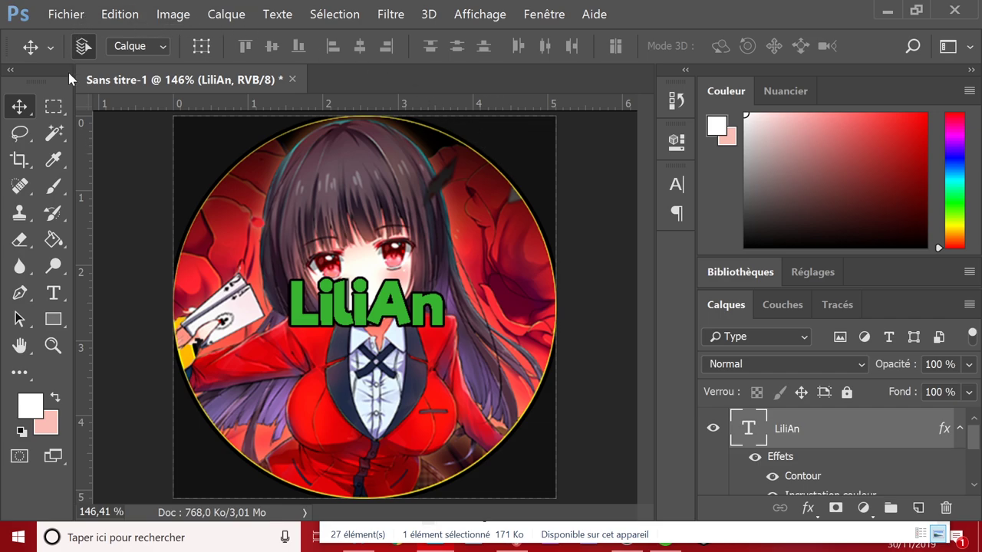
{"action": "scroll", "coordinate": [840, 443], "scroll_direction": "down", "scroll_amount": 3}
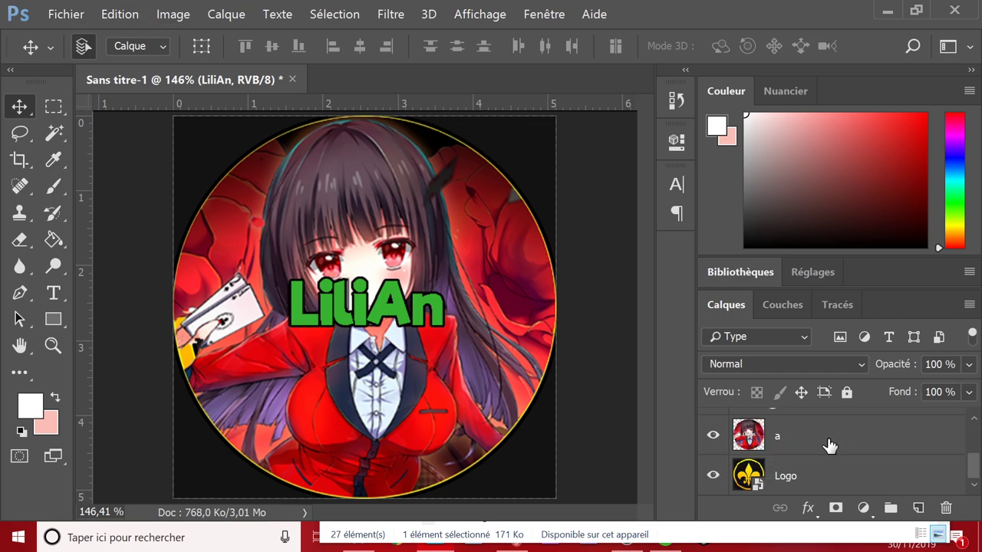
{"action": "left_click", "coordinate": [916, 9]}
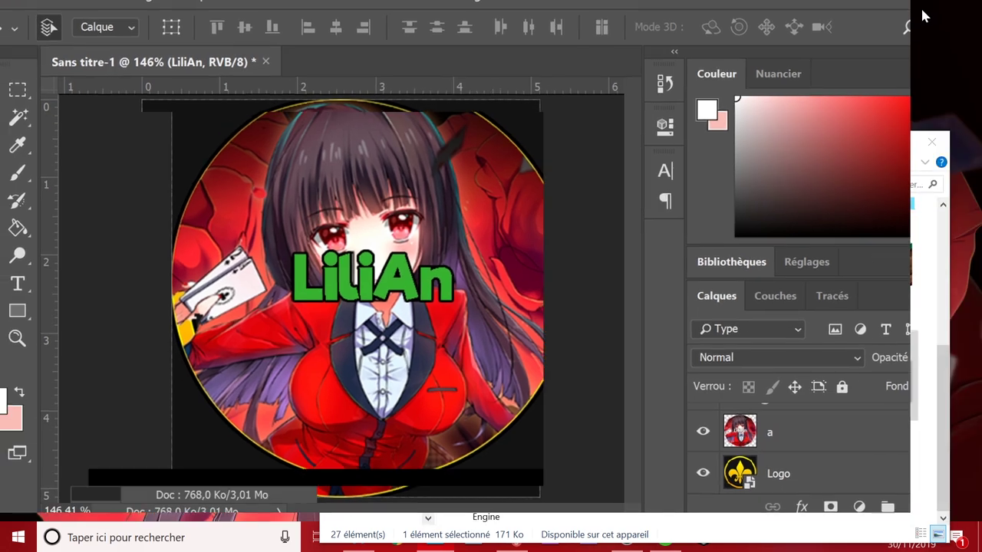
{"action": "left_click", "coordinate": [851, 31]}
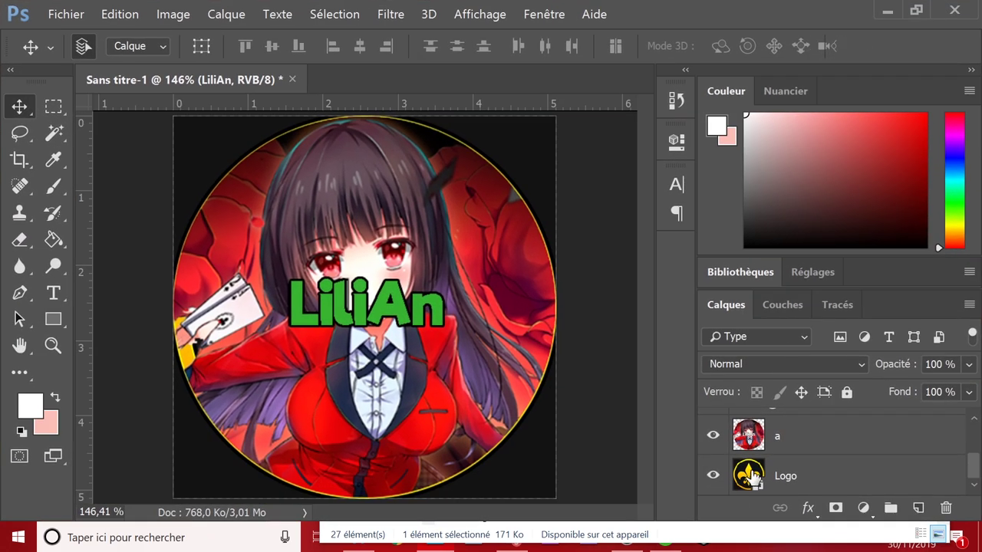
{"action": "left_click", "coordinate": [800, 446]}
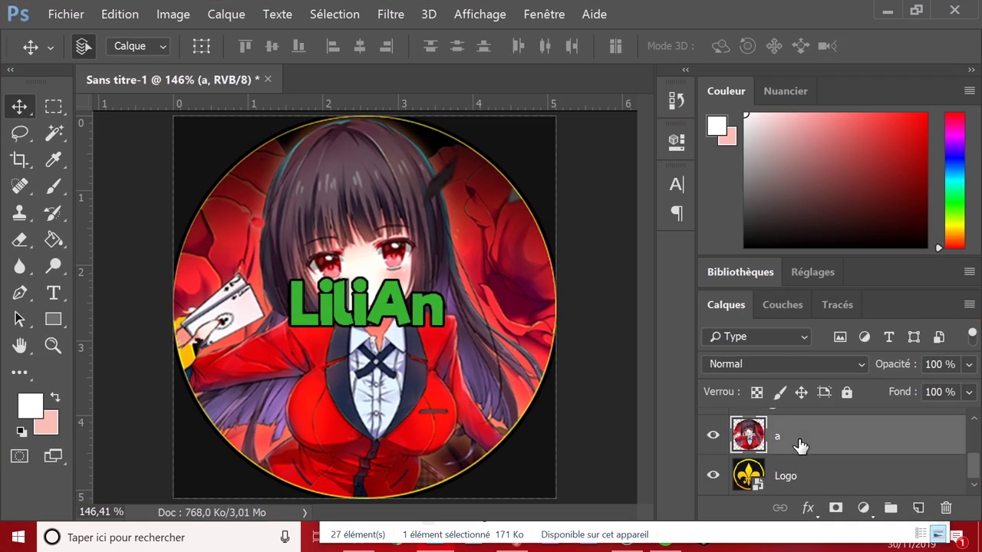
{"action": "key", "text": "Delete"}
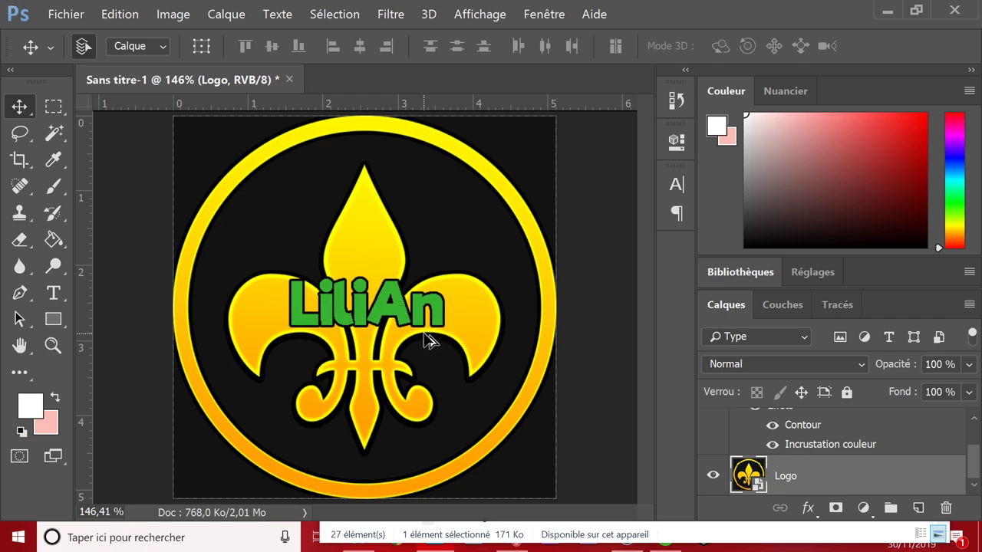
Step: Start saving the skin under a new file name with PNG as the file format
{"action": "scroll", "coordinate": [430, 341], "scroll_direction": "down", "scroll_amount": 3, "text": "alt"}
{"action": "scroll", "coordinate": [430, 341], "scroll_direction": "up", "scroll_amount": 3, "text": "alt"}
{"action": "scroll", "coordinate": [429, 341], "scroll_direction": "down", "scroll_amount": 3, "text": "alt"}
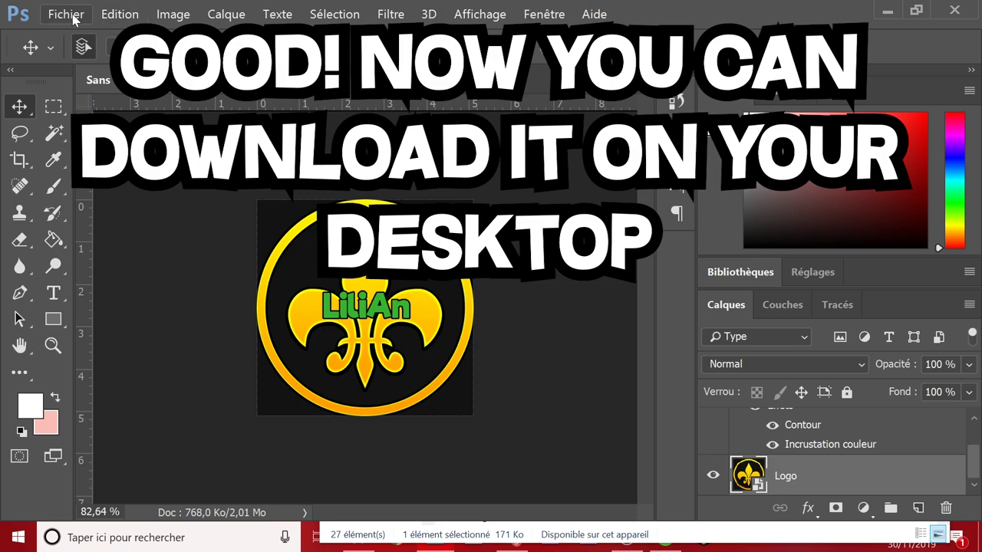
{"action": "left_click", "coordinate": [73, 15]}
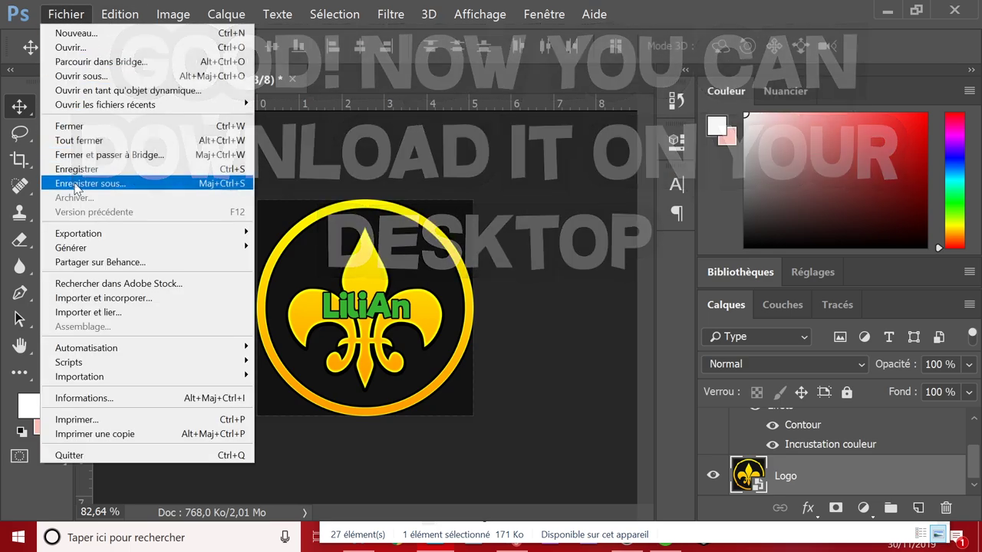
{"action": "left_click", "coordinate": [75, 184]}
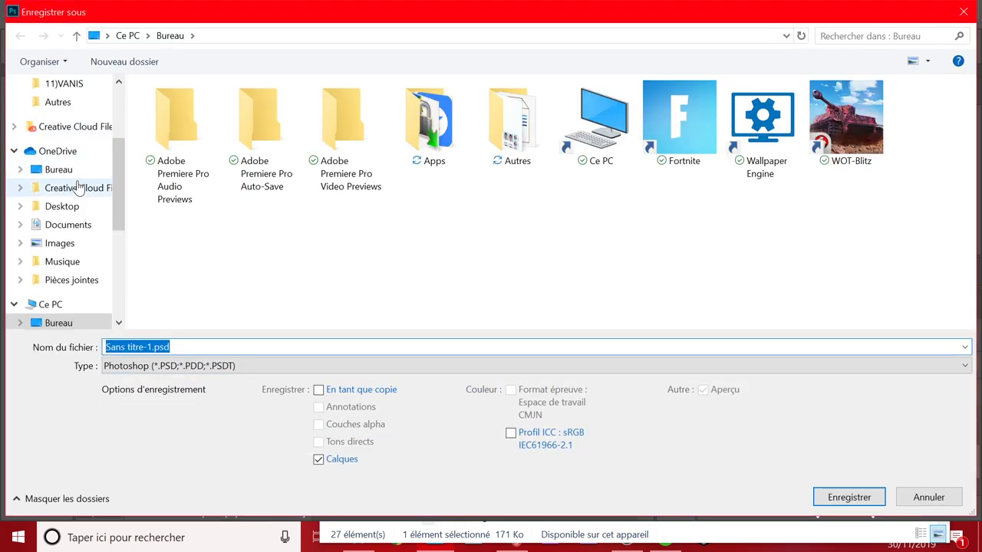
{"action": "left_click", "coordinate": [178, 366]}
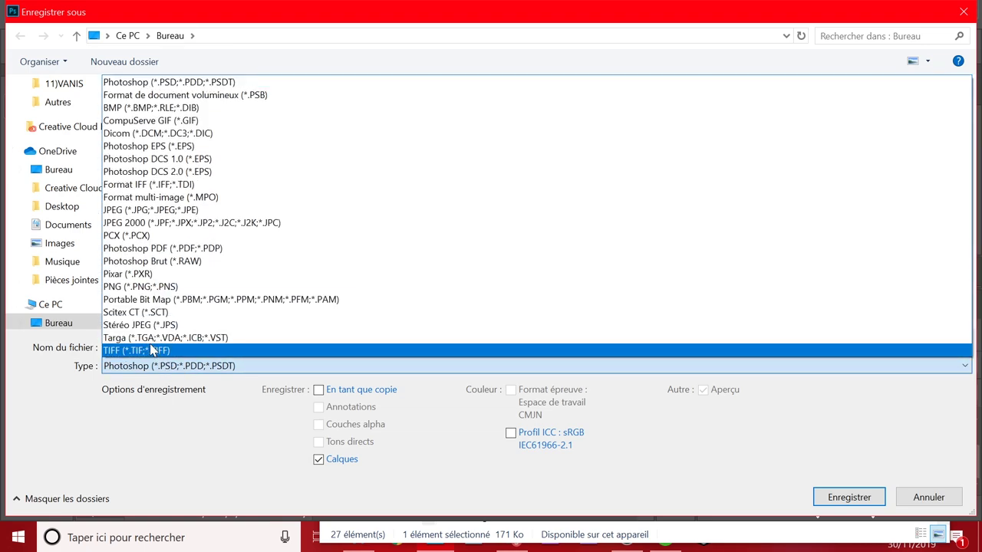
{"action": "left_click", "coordinate": [134, 287]}
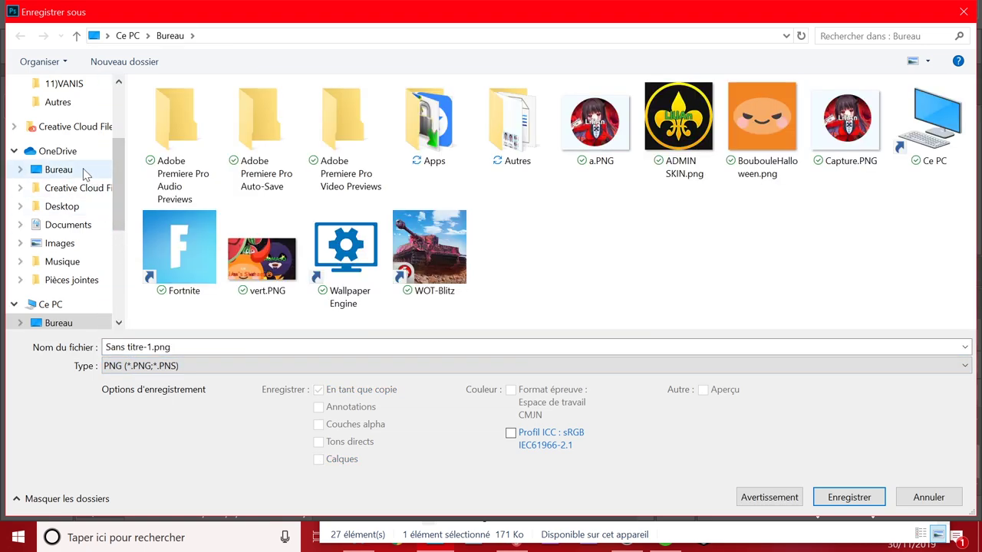
Step: Save the file as ADMIN SKIN in OneDrive's Bureau folder, replacing the existing file, with smallest compression (Plus petit/Lent) and no interlacing
{"action": "left_click", "coordinate": [83, 168]}
{"action": "left_click_drag", "start_coordinate": [172, 347], "coordinate": [102, 347]}
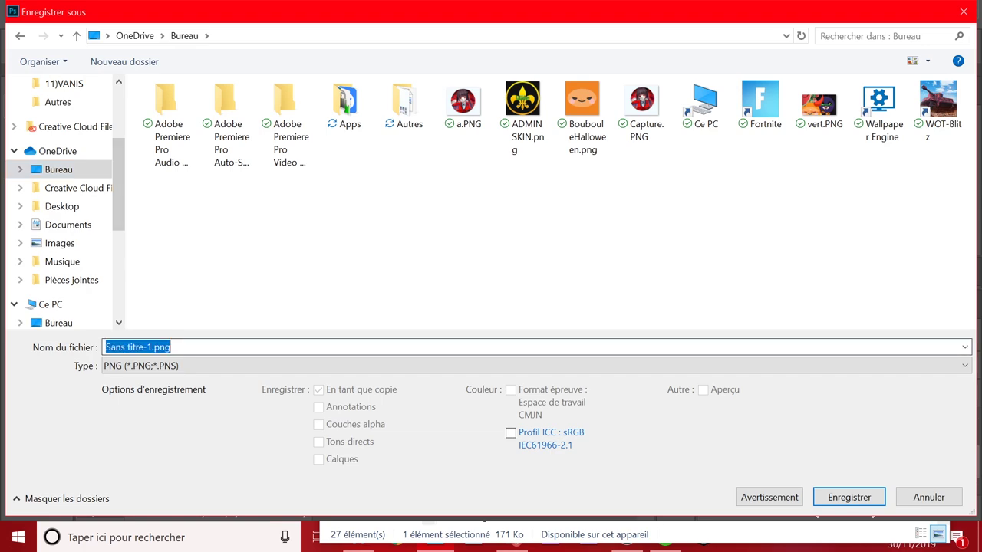
{"action": "type", "text": "ADMIN SKI"}
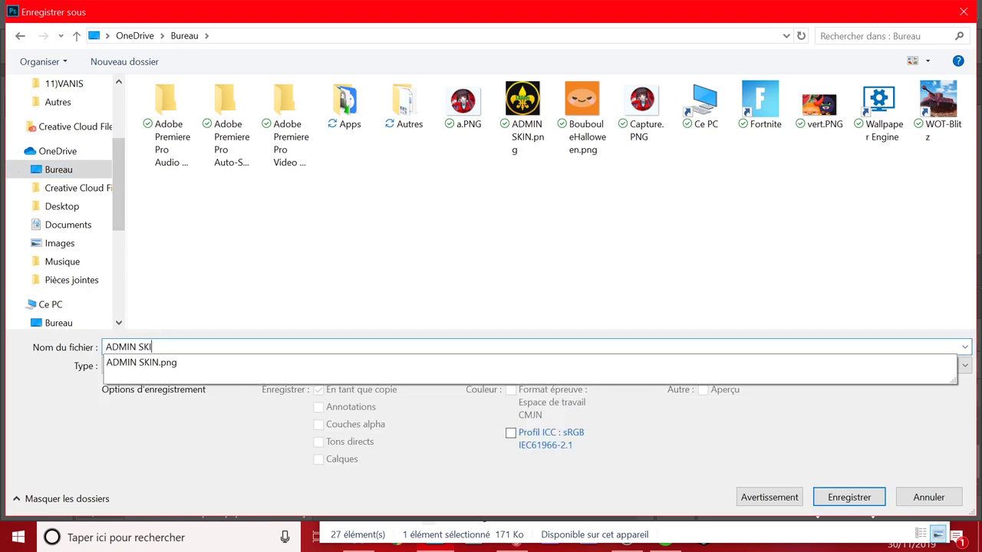
{"action": "type", "text": "N"}
{"action": "key", "text": "Return"}
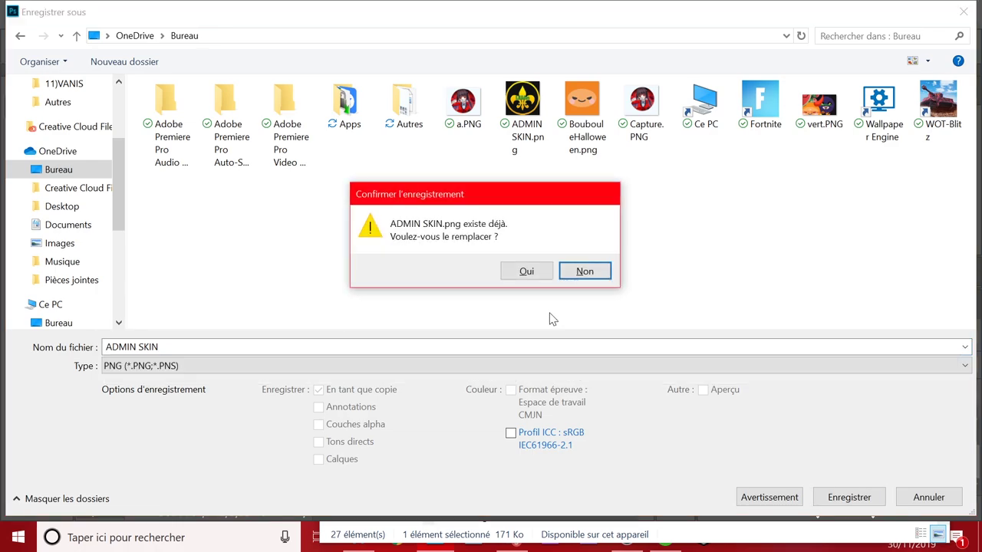
{"action": "left_click", "coordinate": [529, 273]}
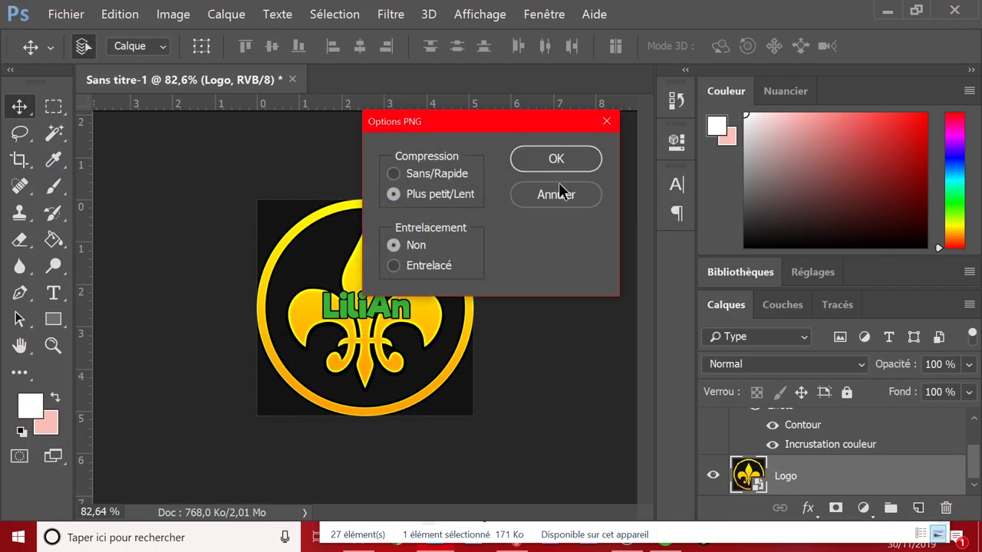
{"action": "left_click", "coordinate": [556, 161]}
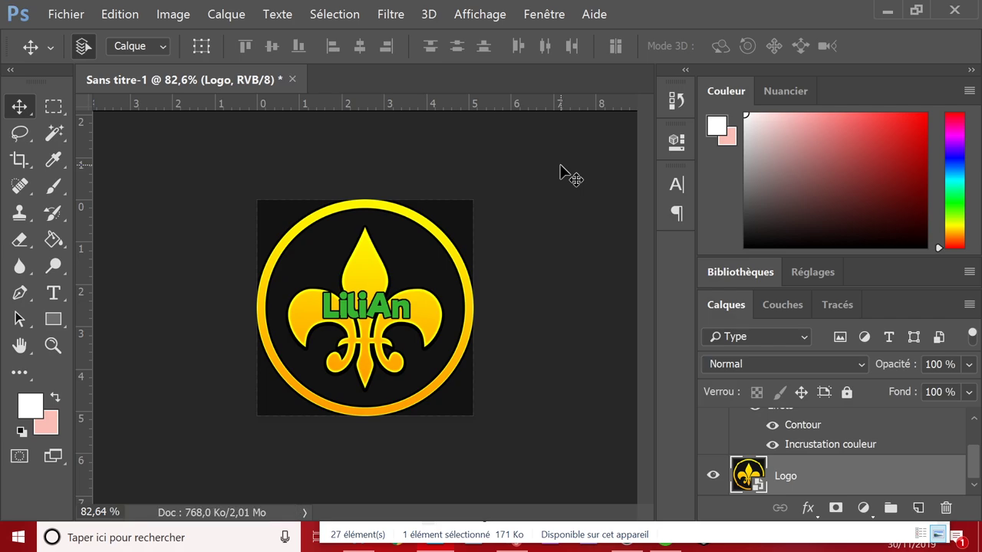
Step: Minimize Photoshop and the Bureau folder window, and switch to Chrome
{"action": "left_click", "coordinate": [884, 11]}
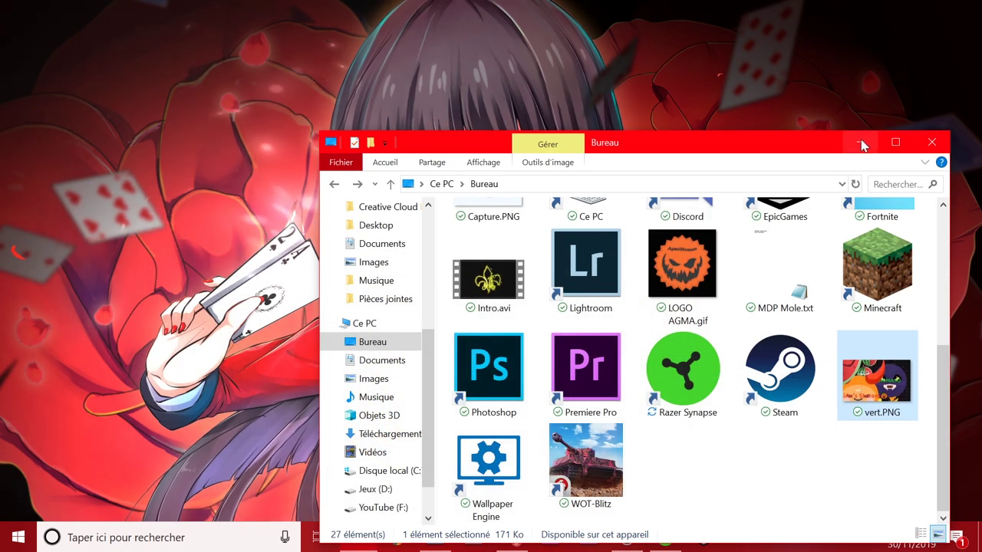
{"action": "left_click", "coordinate": [860, 144]}
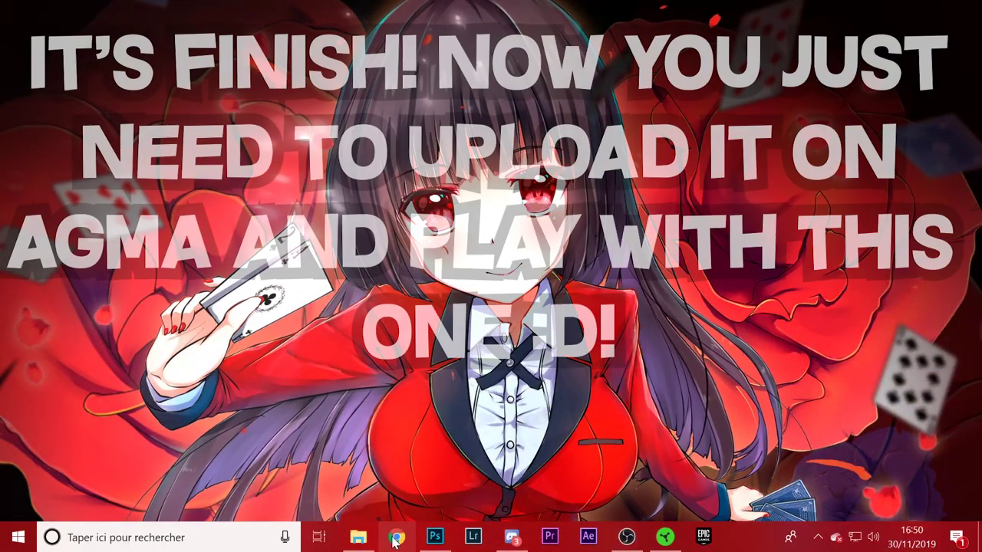
{"action": "left_click", "coordinate": [394, 539]}
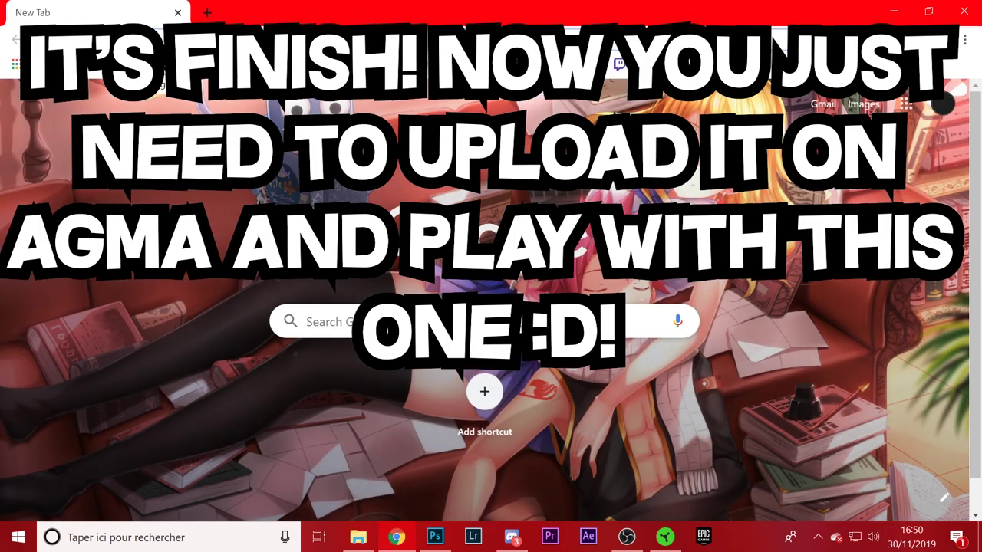
Step: Load agma.io and open the custom skins section of its skin shop, at the fourth skin slot
{"action": "key", "text": "Return"}
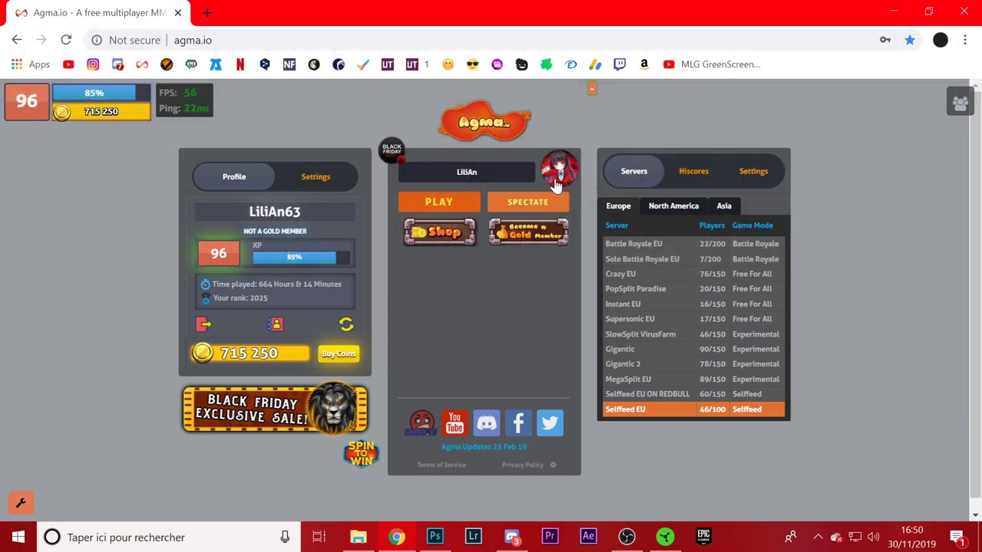
{"action": "left_click", "coordinate": [557, 187]}
{"action": "left_click", "coordinate": [714, 201]}
{"action": "scroll", "coordinate": [714, 200], "scroll_direction": "down", "scroll_amount": 2}
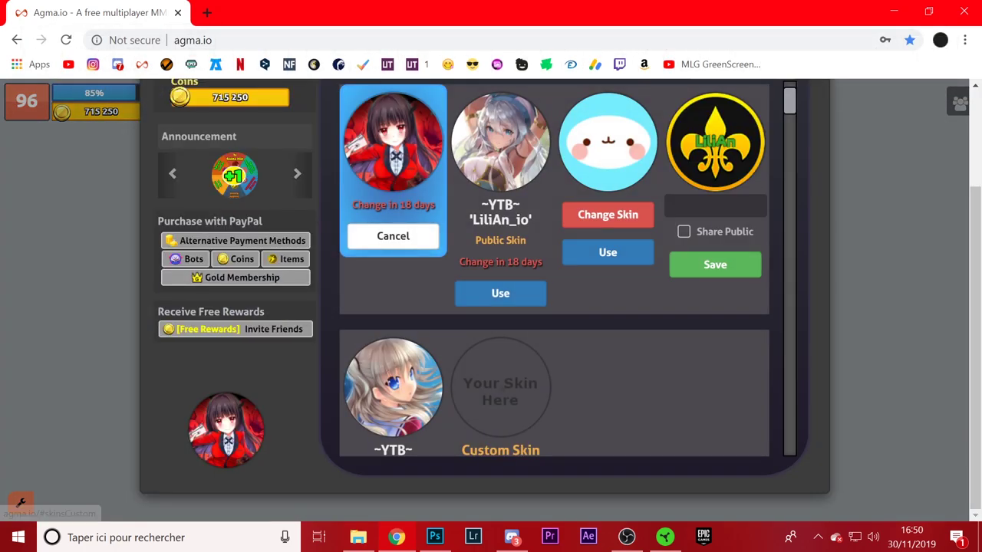
{"action": "scroll", "coordinate": [667, 220], "scroll_direction": "up", "scroll_amount": 3}
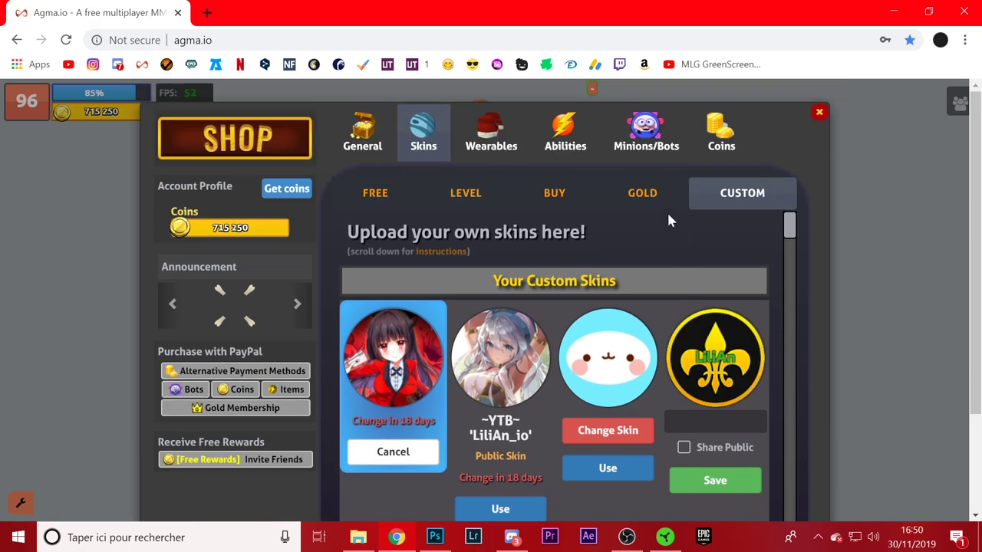
{"action": "left_click", "coordinate": [679, 197]}
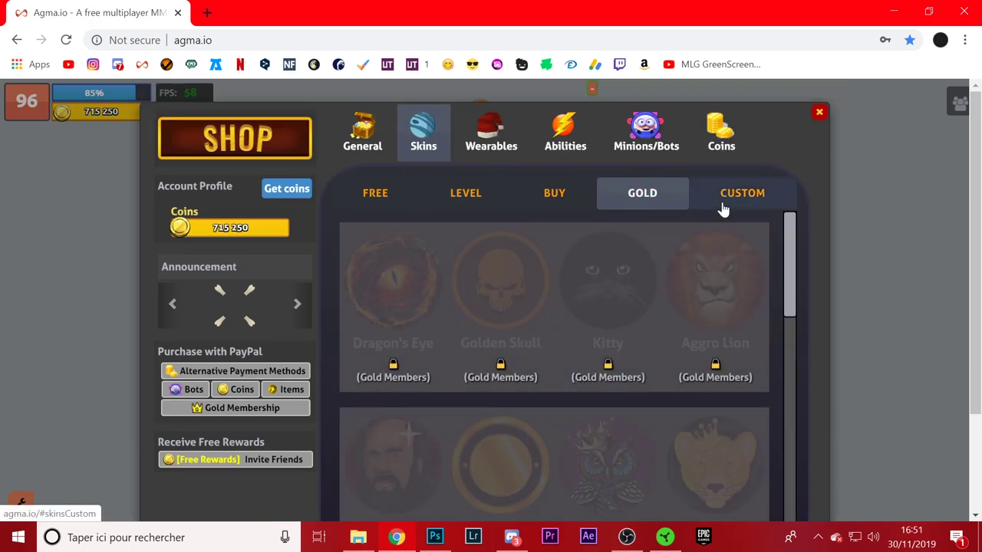
{"action": "left_click", "coordinate": [732, 206]}
{"action": "scroll", "coordinate": [738, 282], "scroll_direction": "down", "scroll_amount": 1}
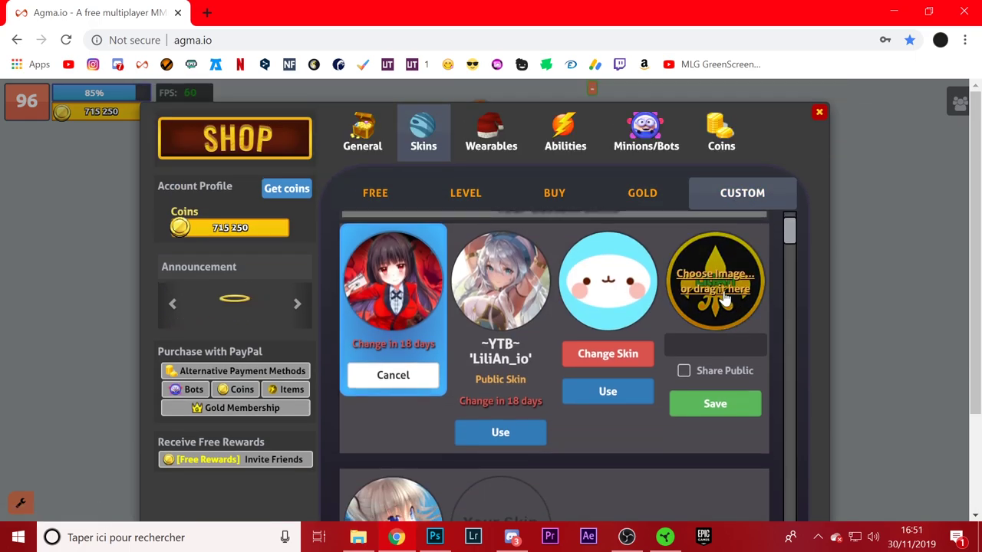
Step: Upload ADMIN SKIN.png from the Bureau folder to the fourth custom skin slot and save it without sharing it publicly
{"action": "left_click", "coordinate": [714, 290]}
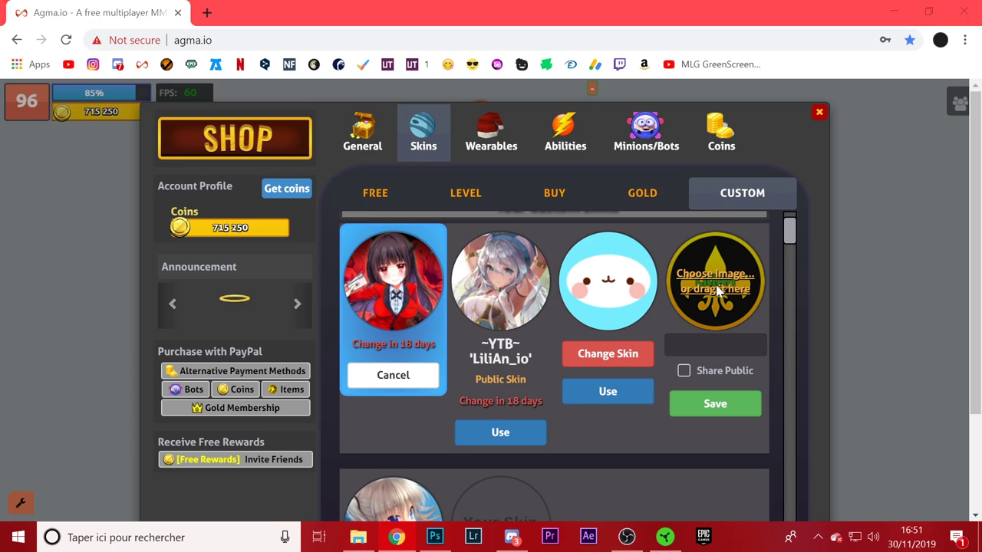
{"action": "scroll", "coordinate": [234, 249], "scroll_direction": "down", "scroll_amount": 1}
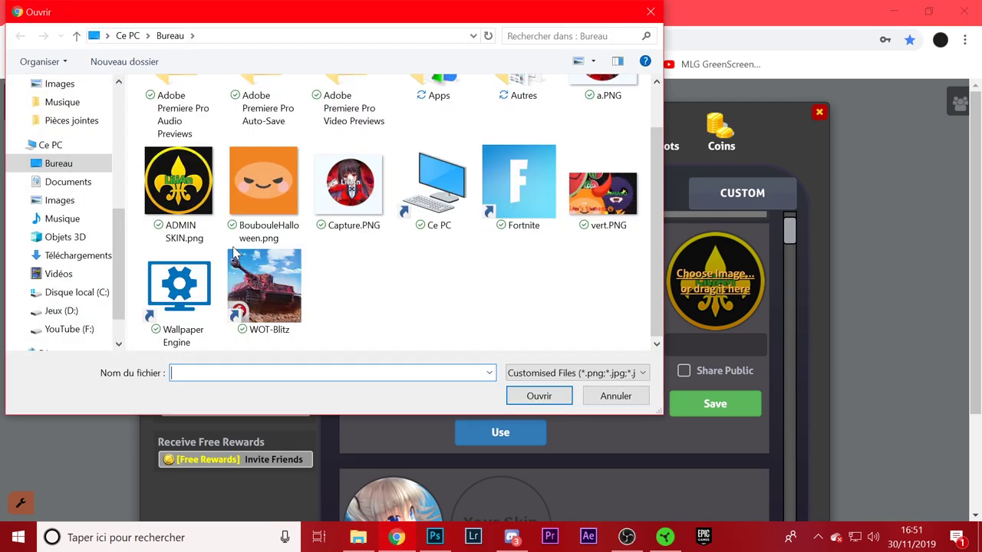
{"action": "left_click", "coordinate": [202, 200]}
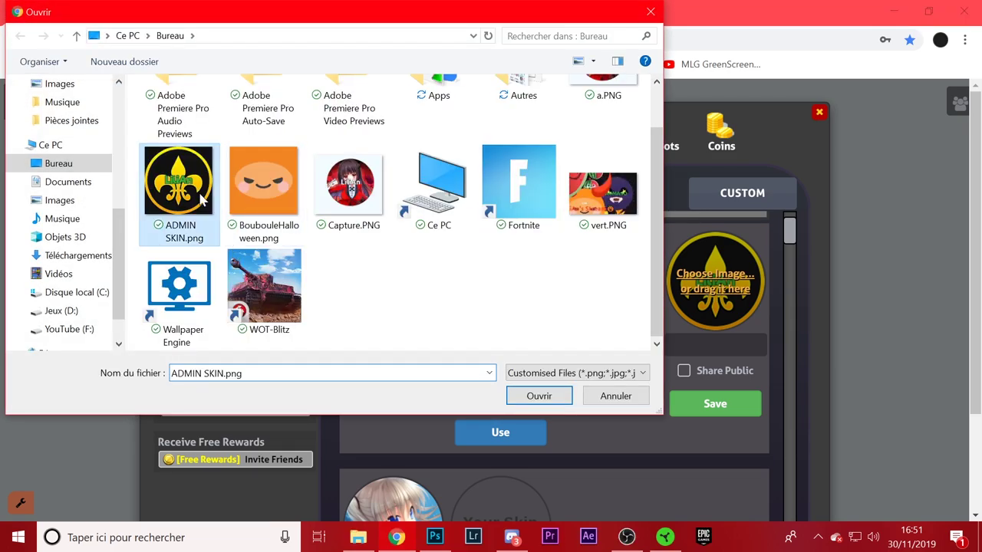
{"action": "left_click", "coordinate": [538, 394]}
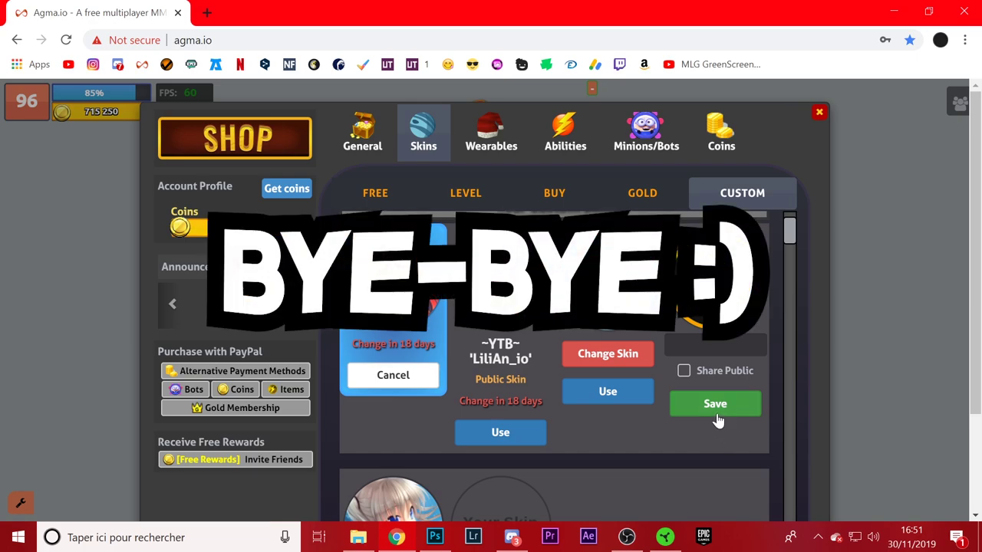
{"action": "left_click", "coordinate": [717, 418]}
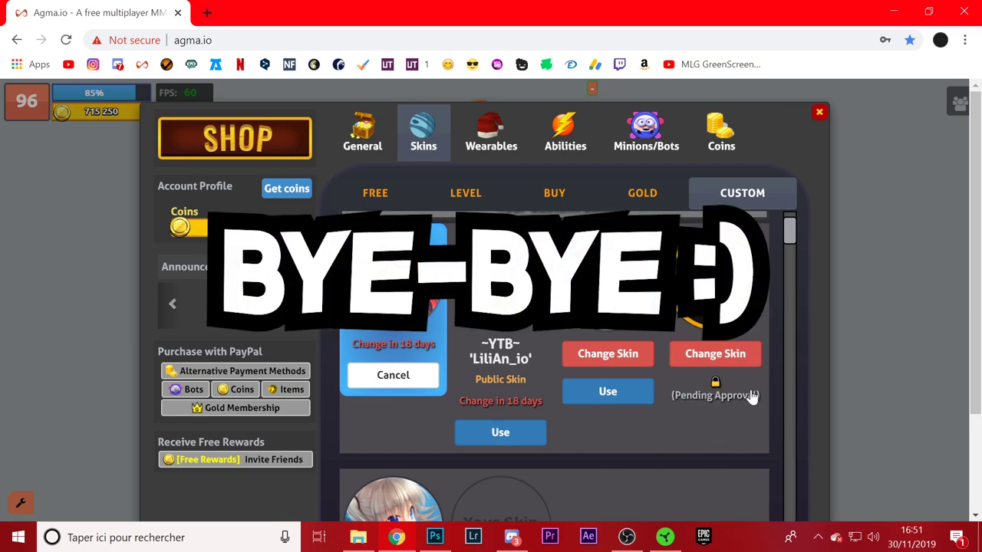